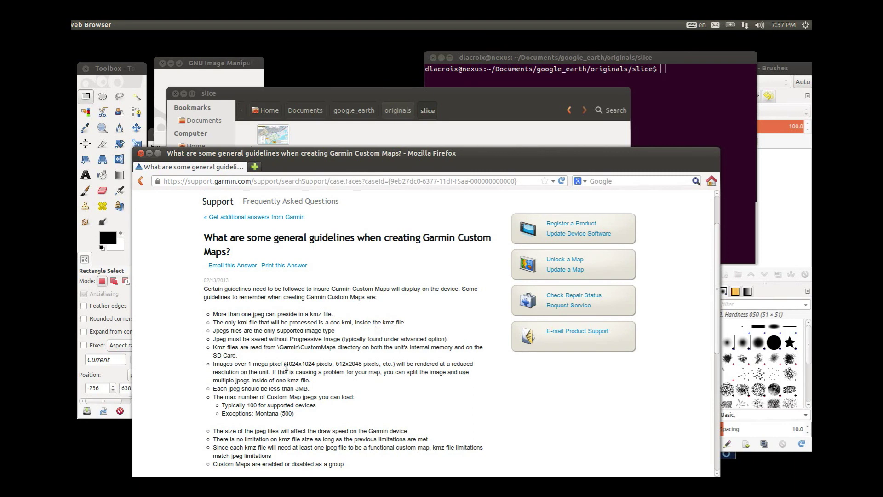
Highlight the 'each jpeg under 3MB' and 'images over 1 mega pixel' rules on the Garmin guidelines page
left_click_drag(213, 388, 311, 389)
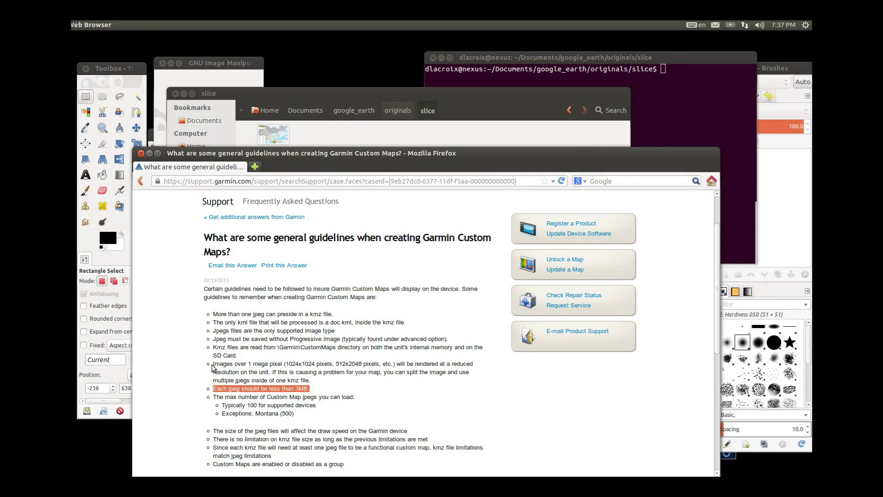
left_click_drag(213, 364, 412, 363)
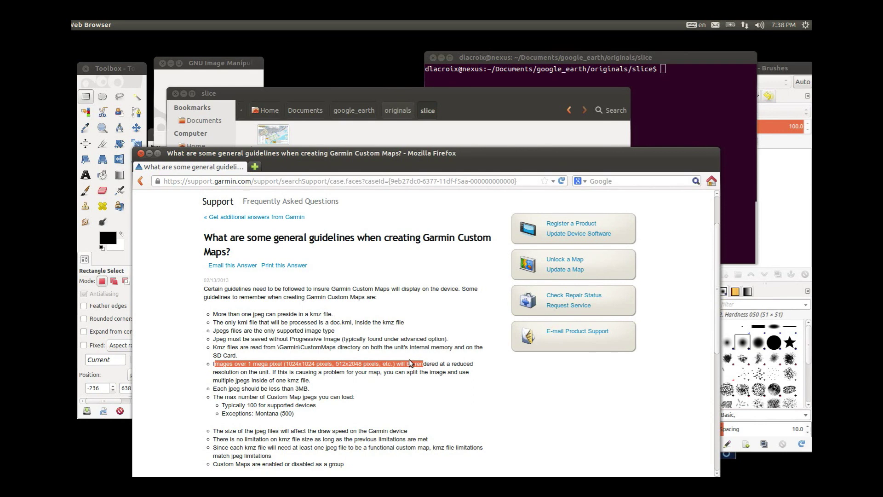
left_click(327, 397)
Check oka_winter_2012.jpg's 6.2M file size in the file manager and with ls -lh
left_click(520, 97)
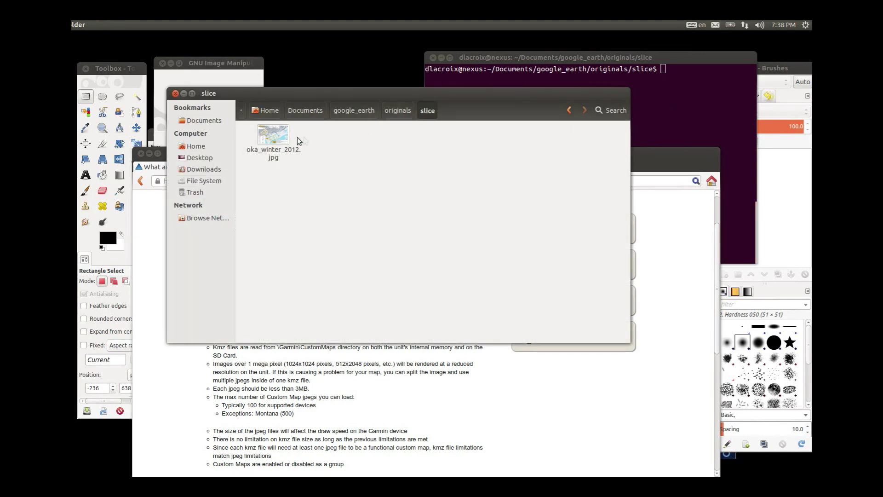
left_click(280, 137)
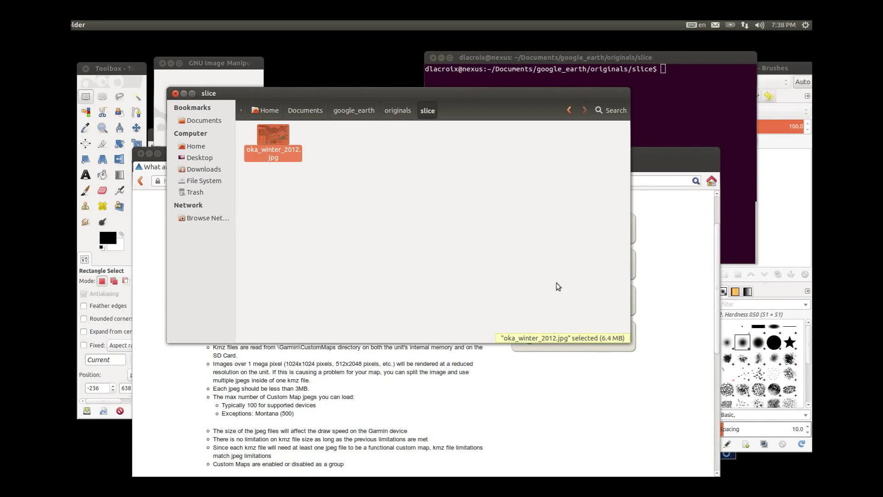
left_click(675, 118)
type("ls")
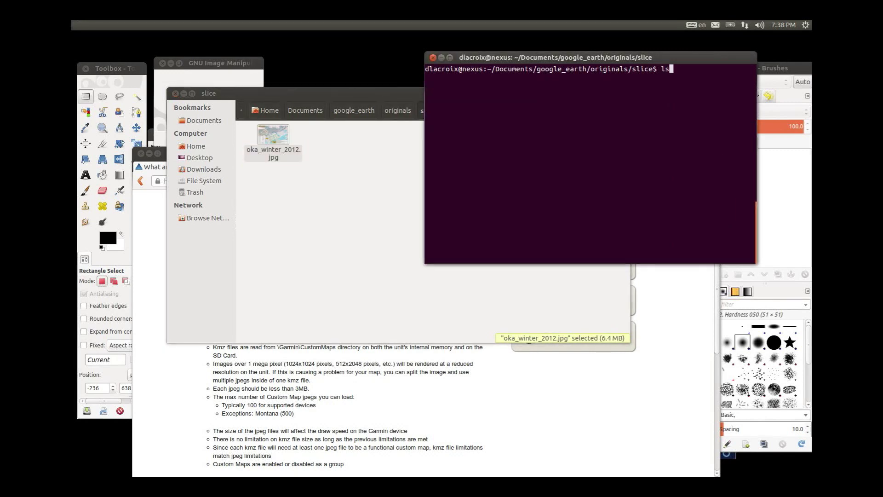
type(" -lh")
key("Return")
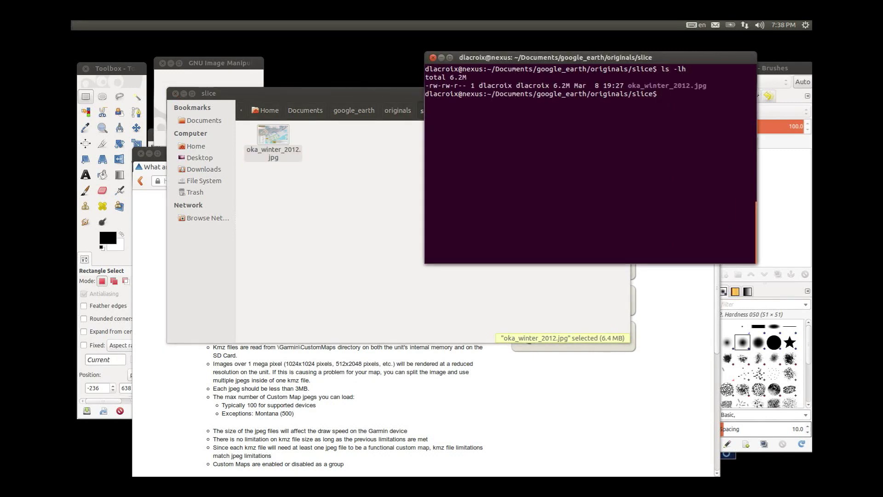
Convert oka_winter_2012.jpg to test.jpg at 90% quality and compare sizes (2.7M vs 6.2M)
type("convert -quality 90% ok")
key("Tab")
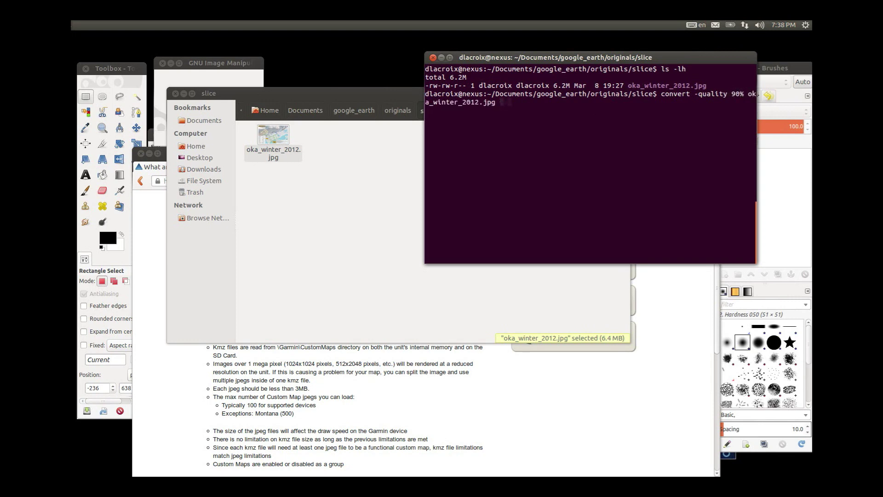
type("test")
type(".jpg")
key("Return")
type("ls -l")
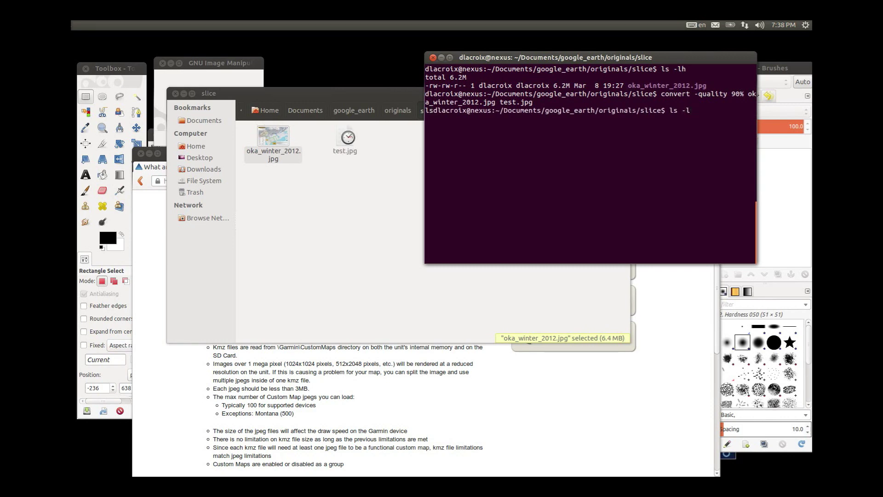
type("h")
key("Return")
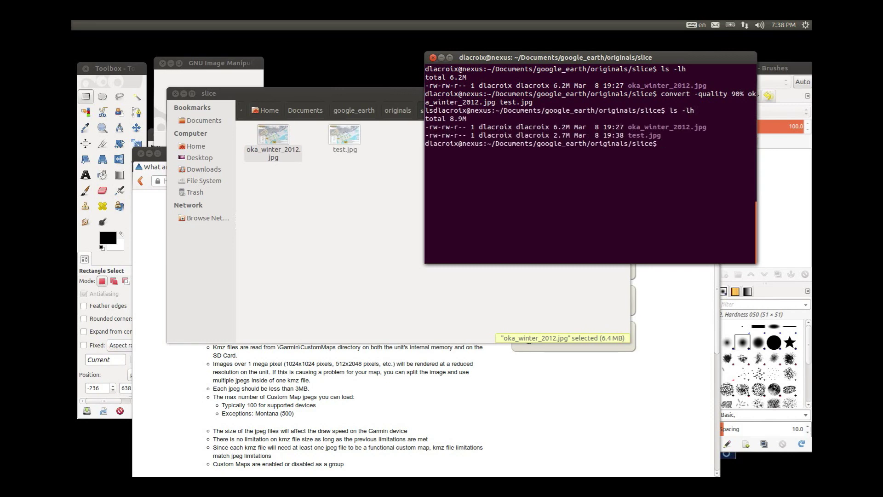
left_click(348, 211)
Open oka_winter_2012.jpg in GIMP Image Editor using Open With
right_click(274, 145)
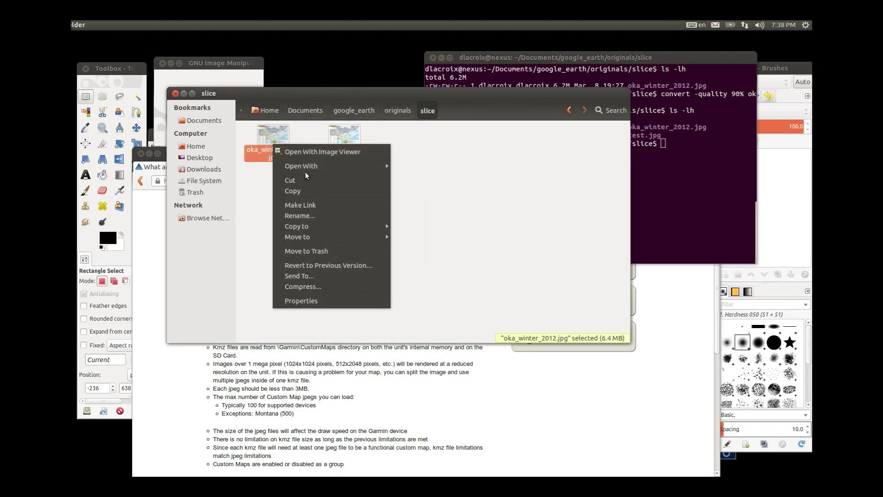
mouse_move(304, 166)
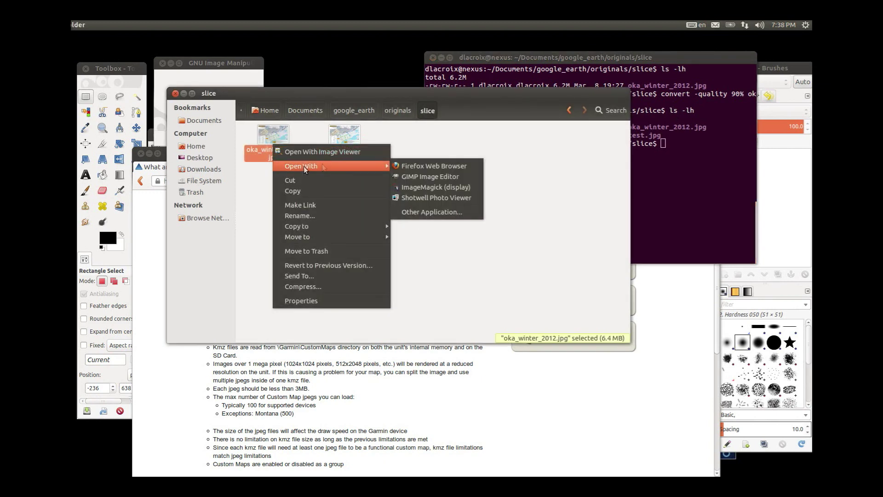
left_click(426, 176)
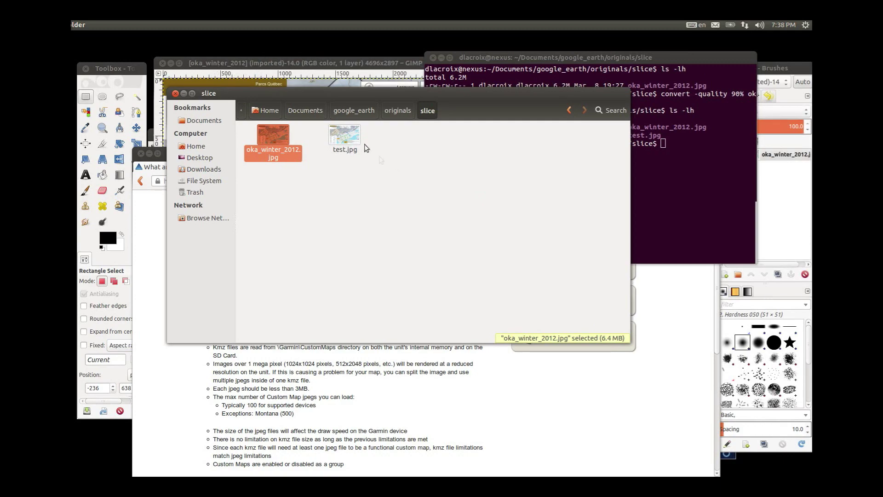
left_click(311, 63)
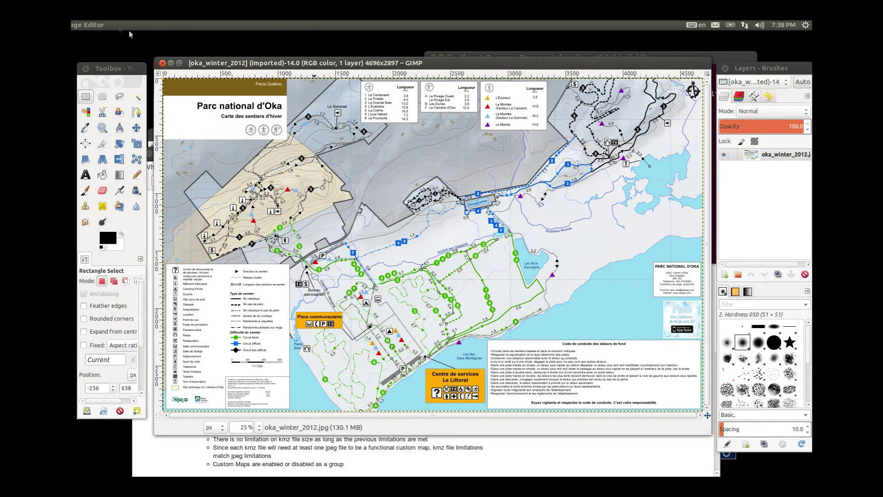
Export the Oka map as test2.jpg with JPEG quality 90 and Progressive unchecked
mouse_move(113, 26)
left_click(76, 26)
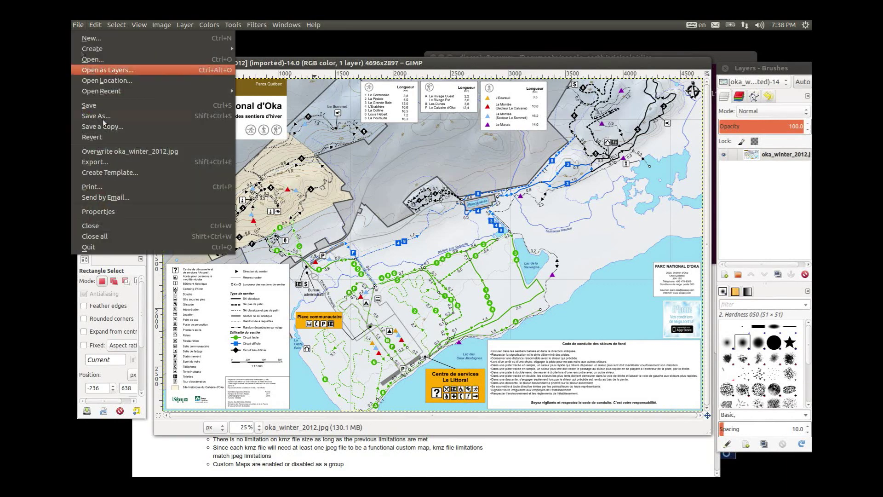
left_click(106, 159)
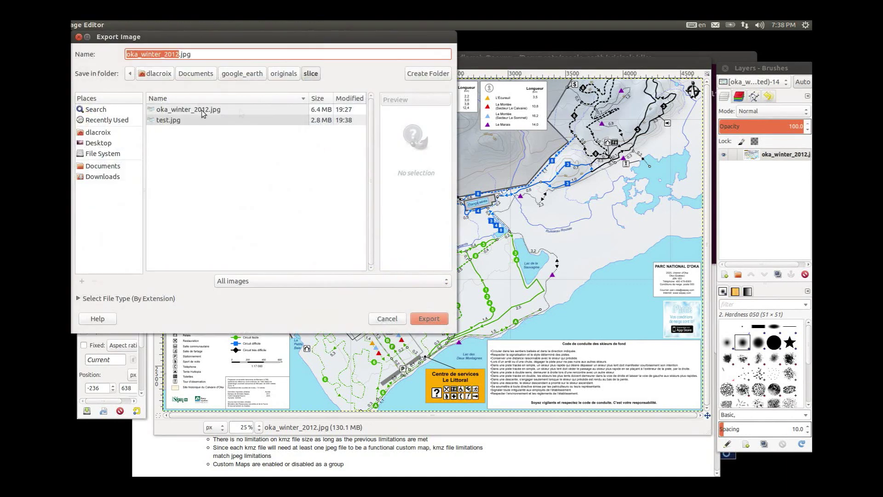
type("test")
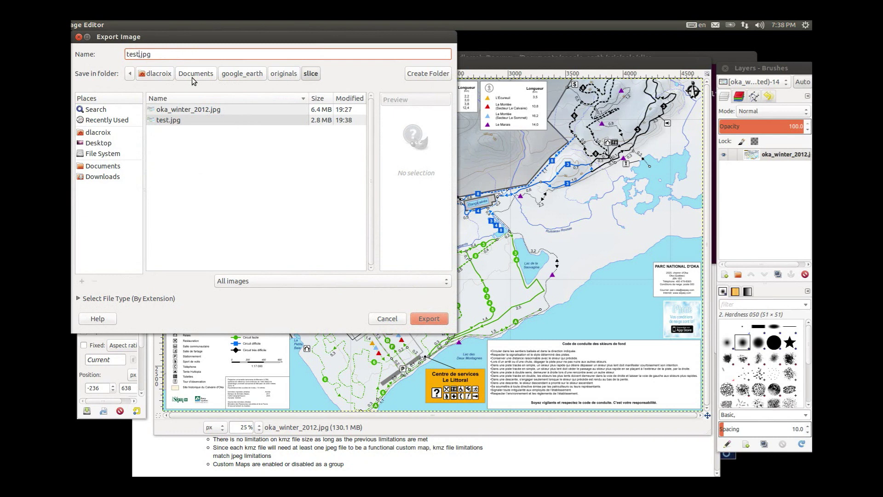
type("2")
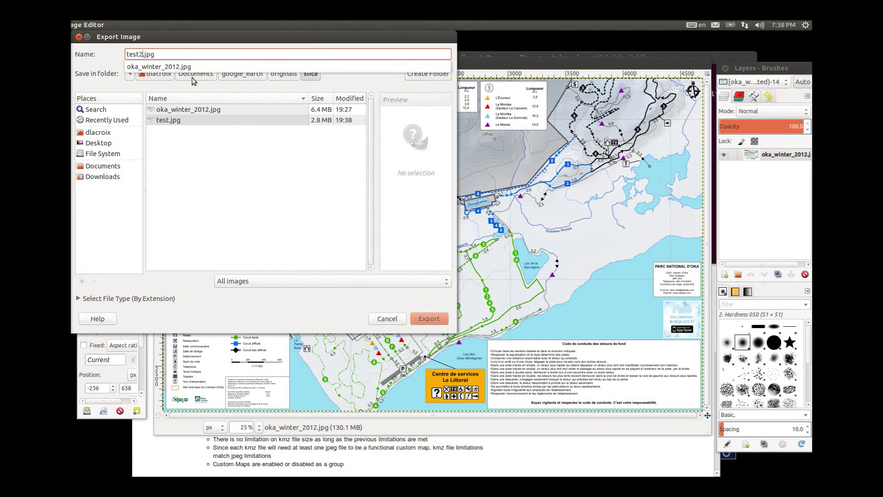
left_click(431, 318)
left_click(431, 319)
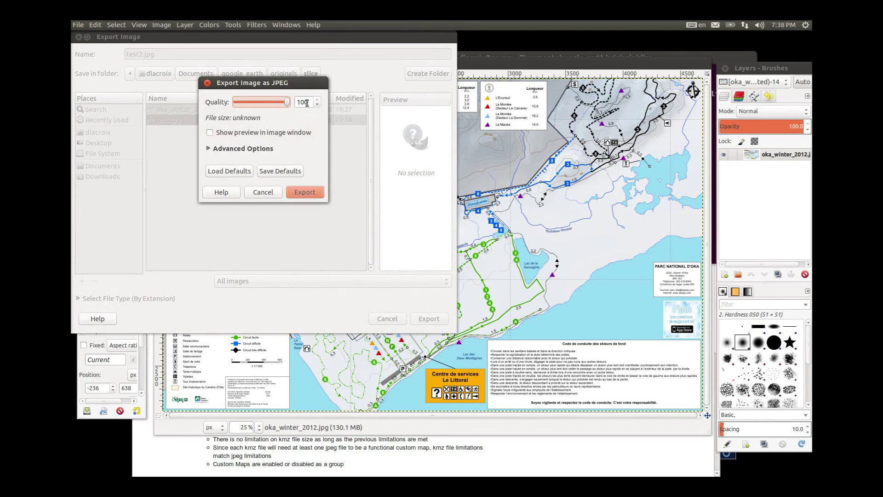
type("90")
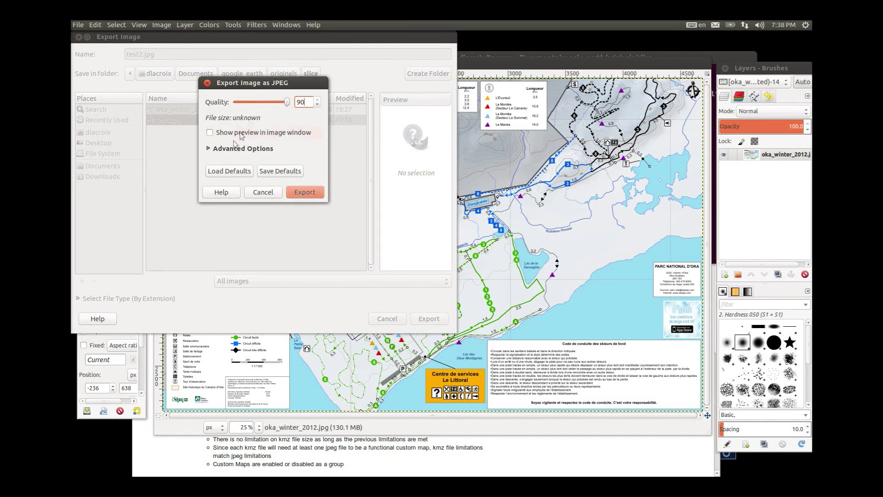
left_click(210, 148)
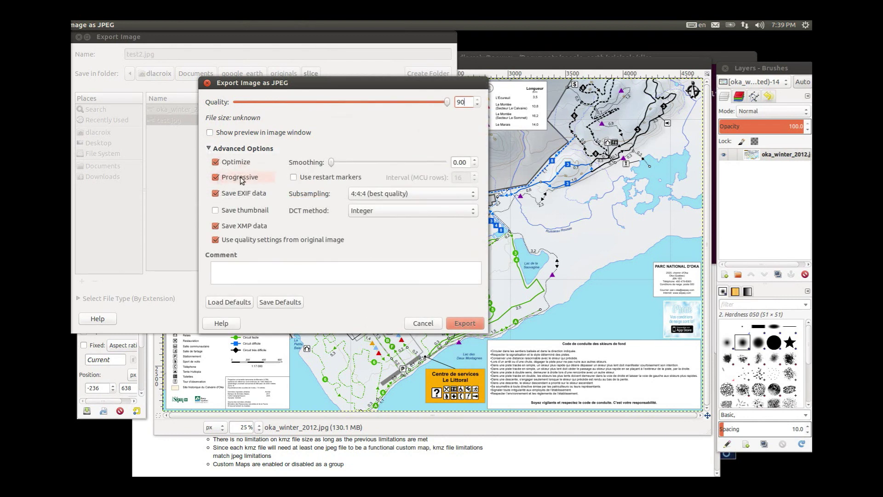
left_click(216, 178)
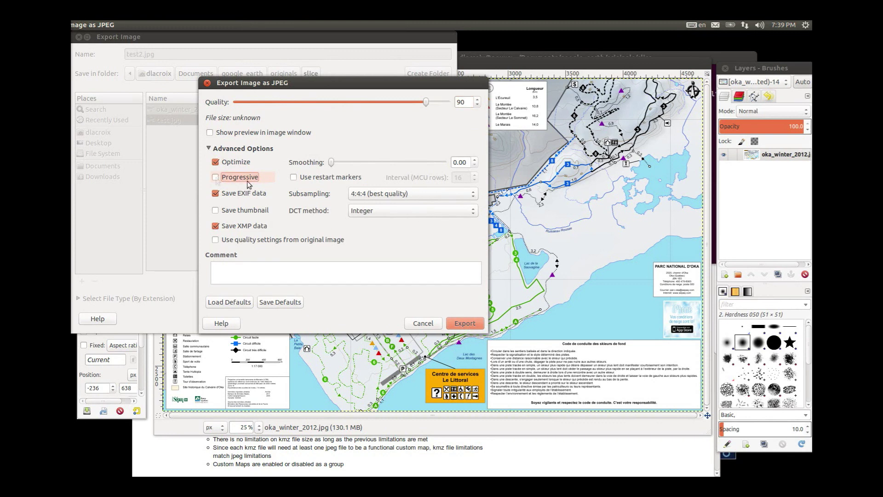
left_click(467, 324)
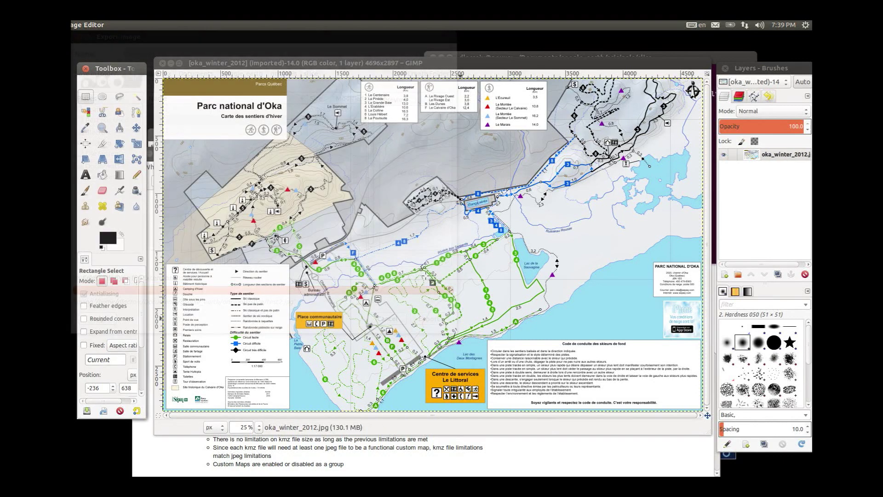
Compare test2.jpg and test.jpg sizes with ls -lh and in the file manager
left_click(498, 60)
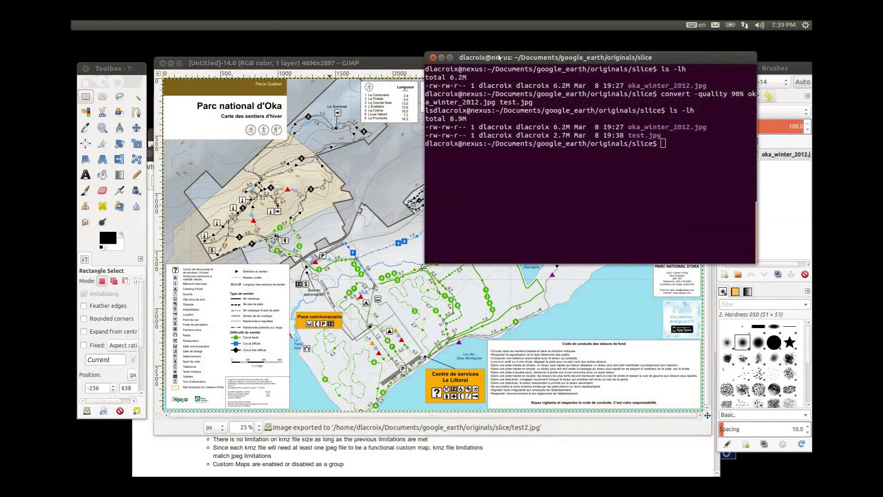
type("ls -lh")
key("Return")
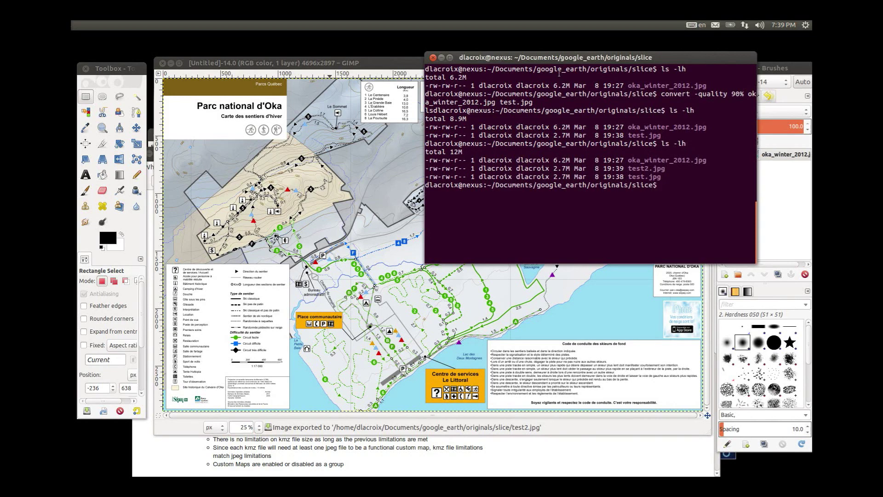
key("ctrl+alt+f")
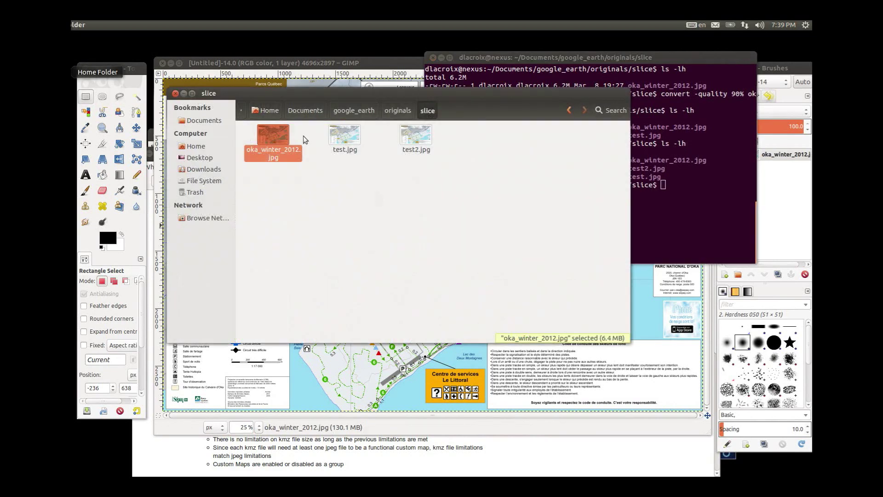
left_click(376, 200)
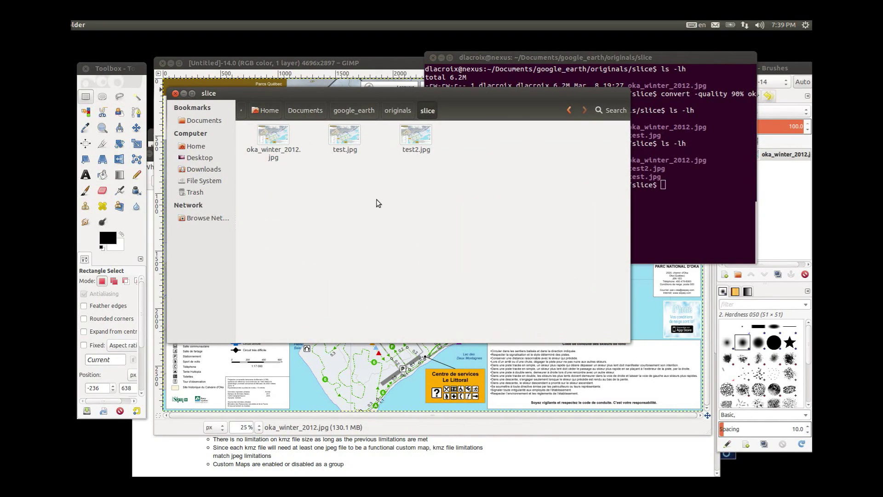
left_click(345, 136)
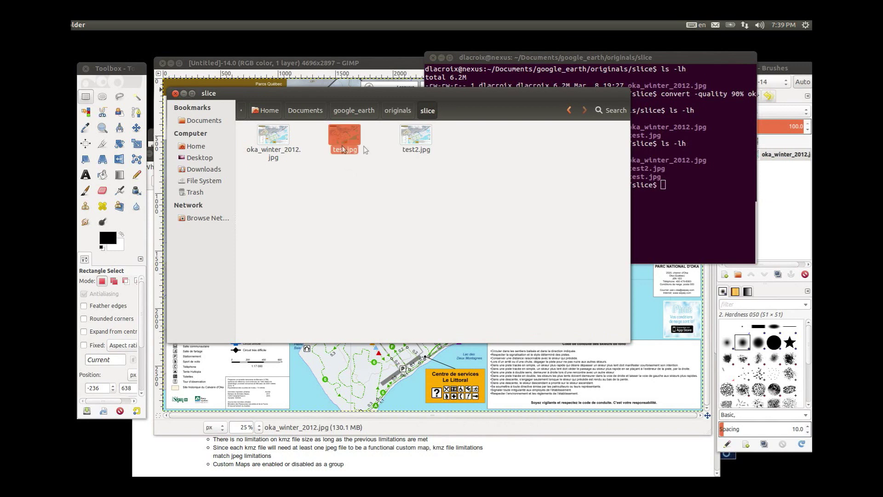
left_click(416, 140)
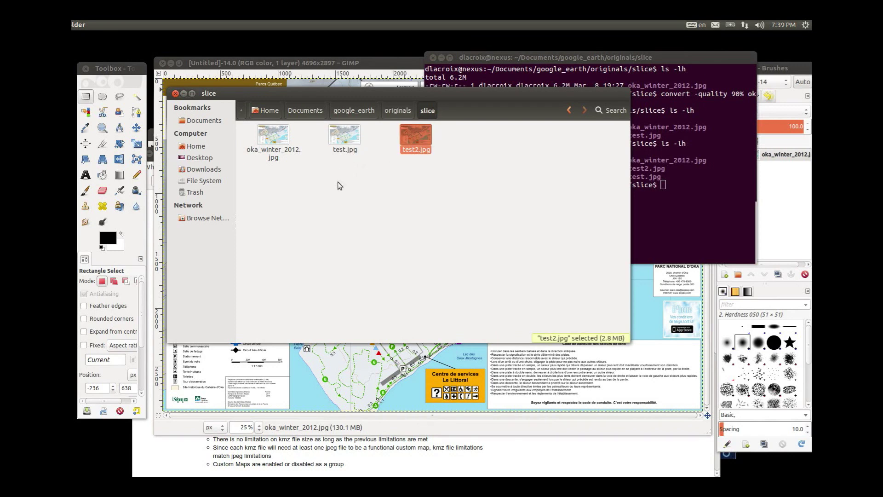
Permanently delete test.jpg and test2.jpg from the slice folder with Shift+Delete
left_click_drag(338, 181, 451, 141)
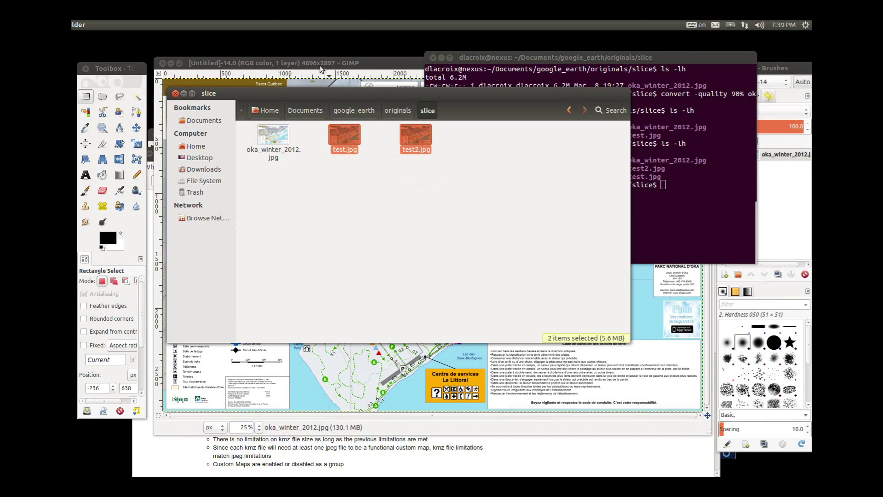
left_click_drag(329, 183, 460, 127)
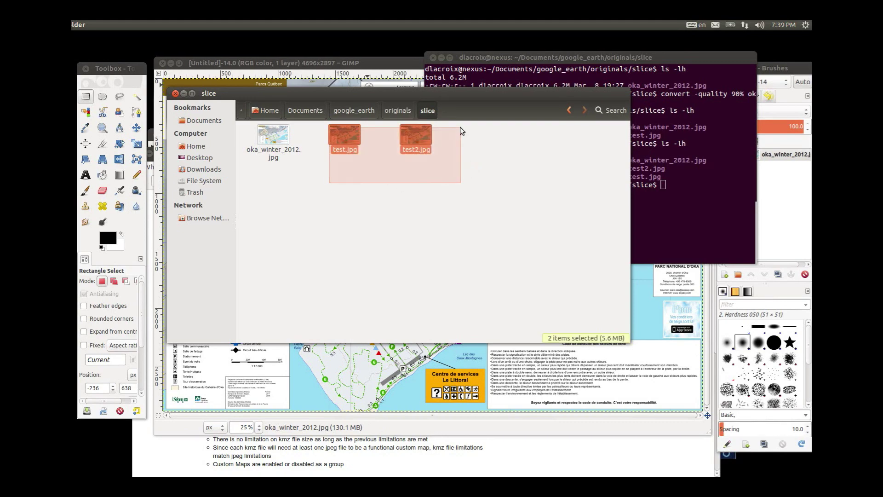
key("shift+Delete")
key("Return")
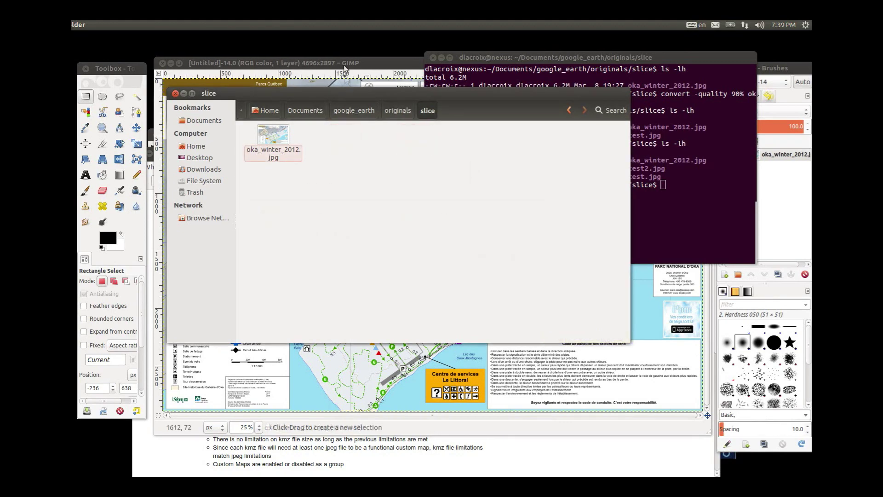
left_click(343, 65)
Zoom in on the map's legend and scale bar at 100% to check readability
left_click_drag(285, 64, 292, 72)
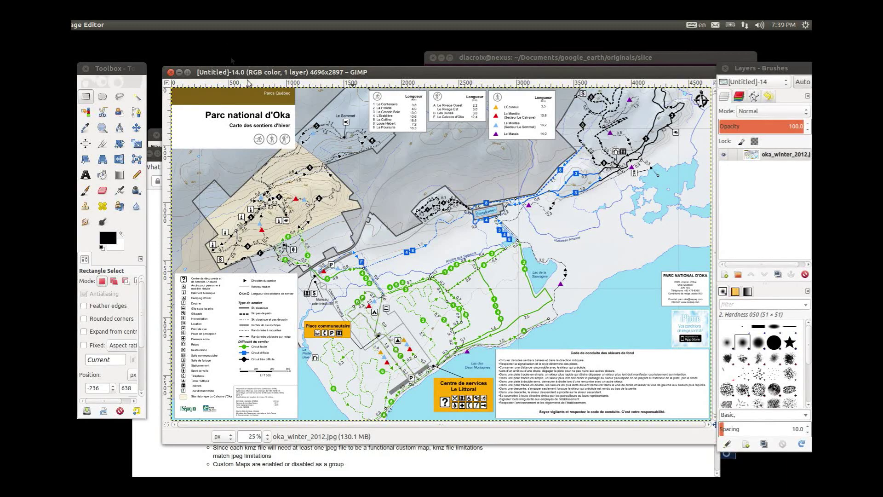
key("plus")
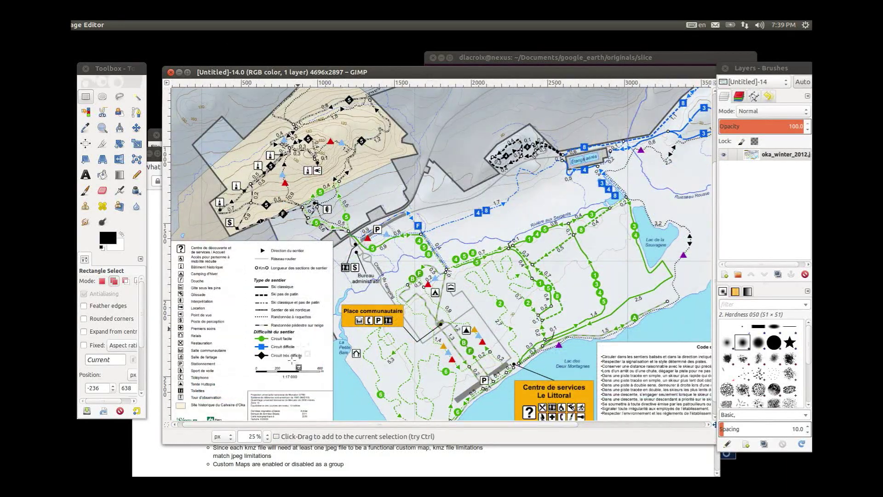
key("plus")
key("plus")
key("plus")
key("plus")
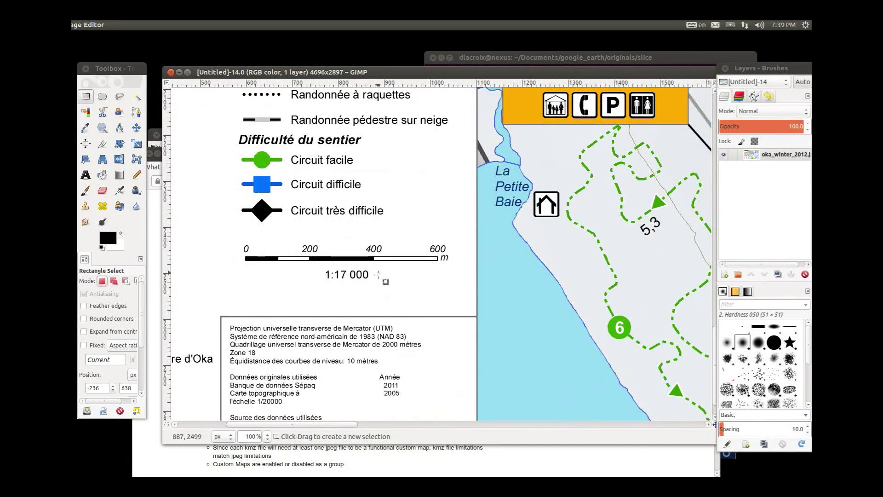
key("plus")
key("plus")
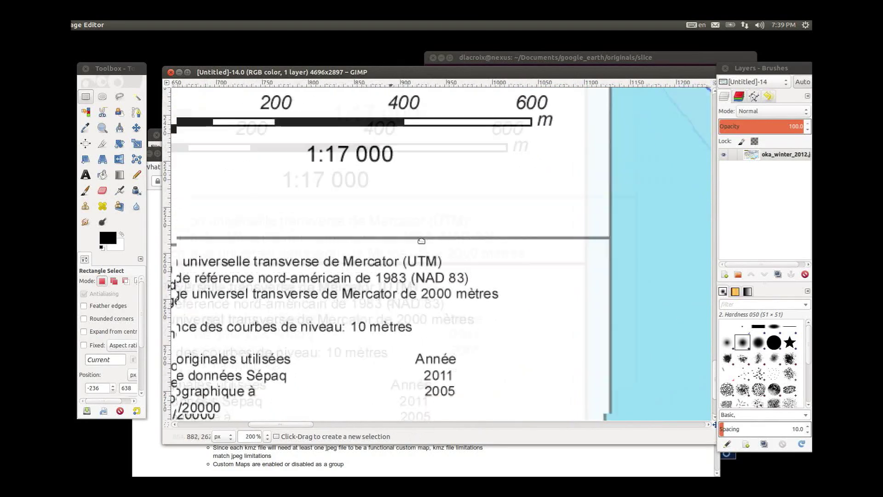
key("minus")
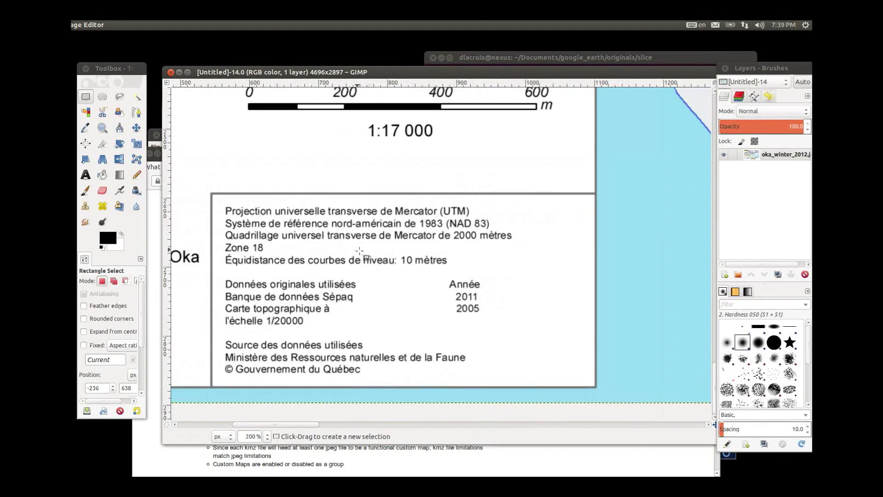
key("minus")
key("minus")
key("minus")
key("minus")
key("minus")
key("minus")
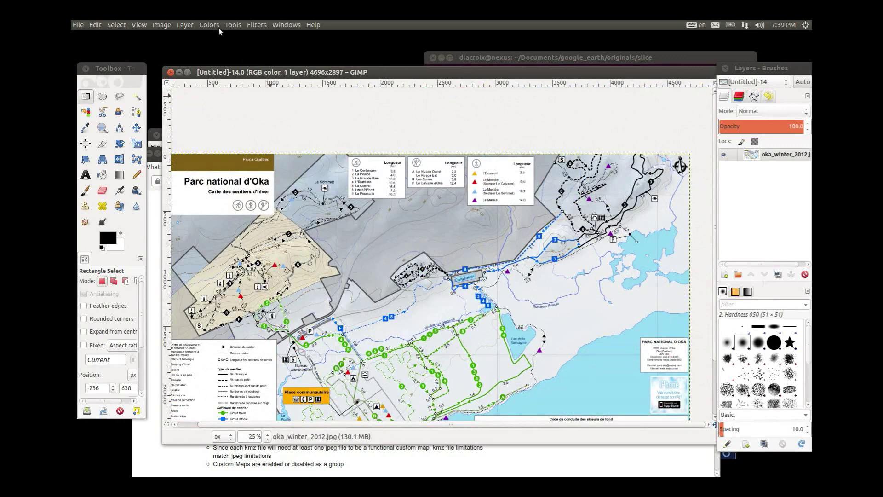
Scale the map down to 1300×802 pixels by setting width 1300
left_click(165, 24)
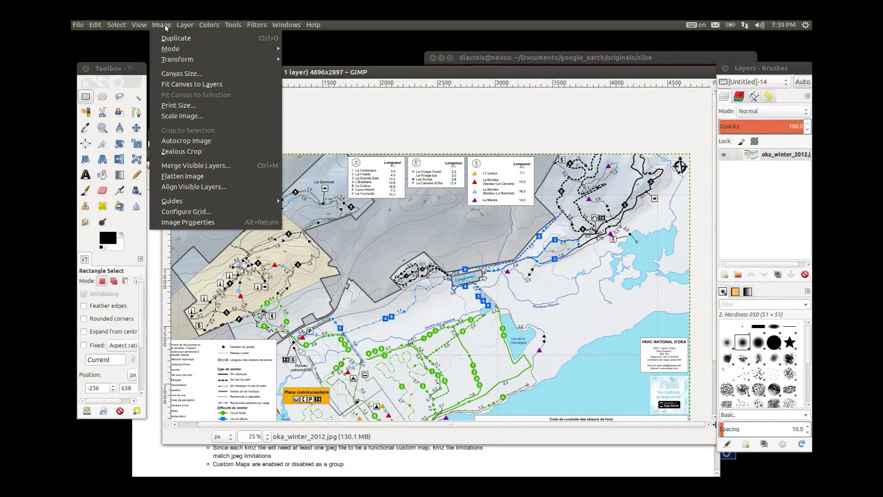
left_click(188, 116)
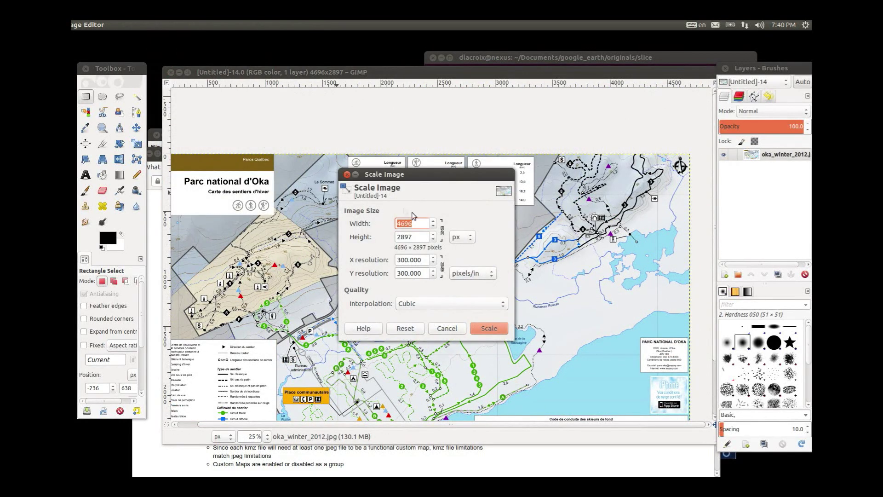
key("Tab")
key("Tab")
key("shift+Tab")
key("shift+Tab")
type("1300")
key("Tab")
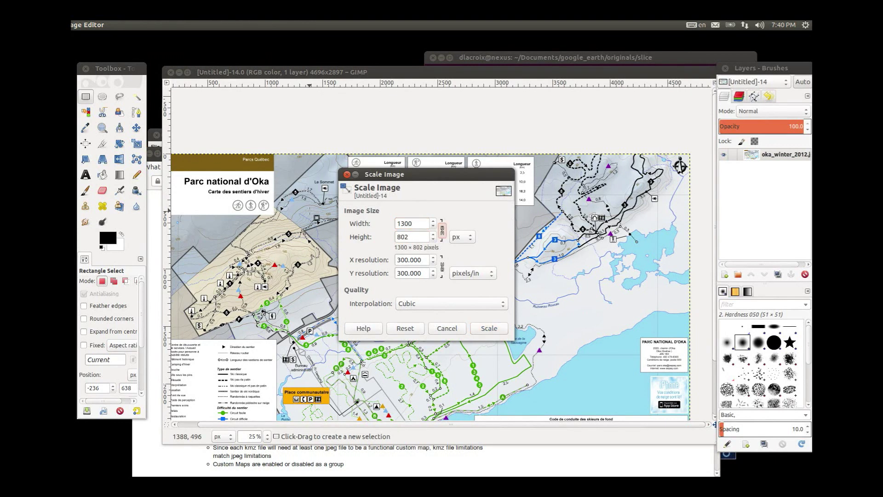
left_click(490, 329)
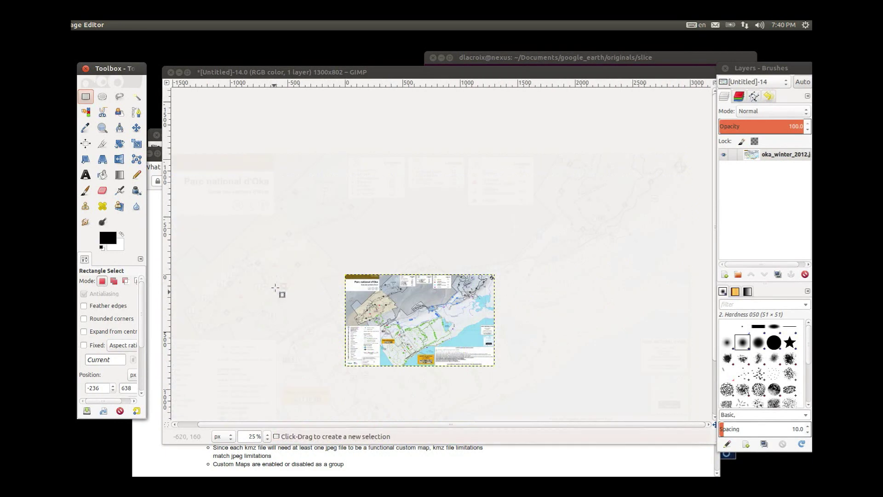
Scroll around the 1300×802 map to inspect how legible it remains
key("shift")
scroll(382, 310, "up", 3, "ctrl")
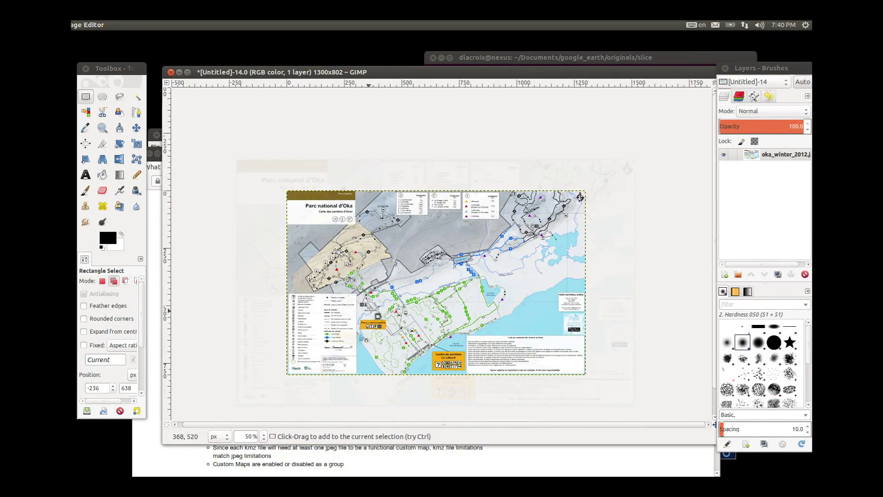
scroll(350, 304, "up", 4, "ctrl")
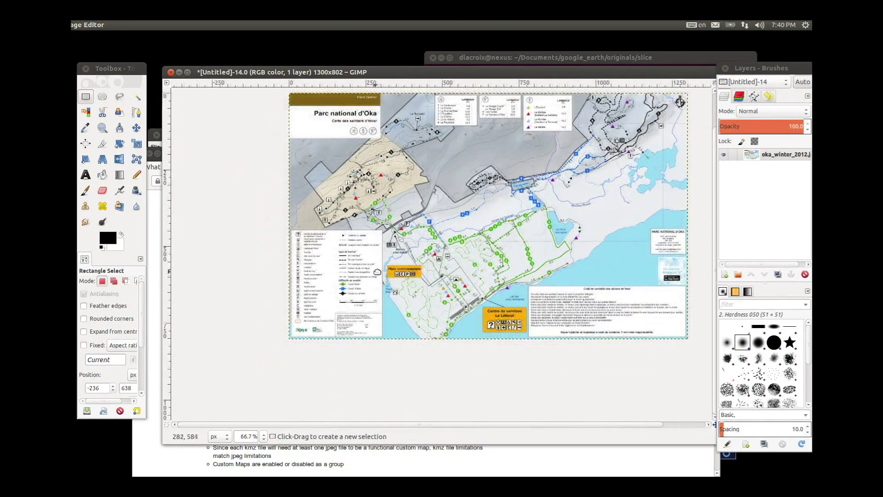
scroll(384, 280, "up", 5, "ctrl")
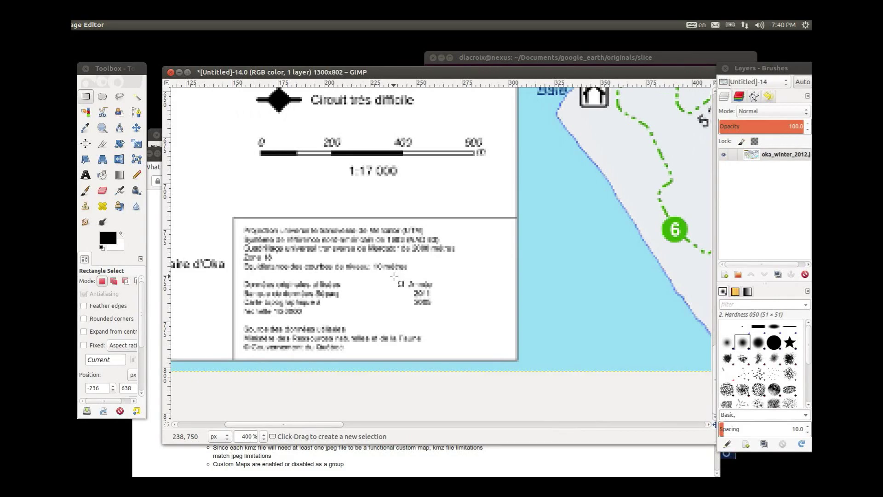
scroll(394, 276, "down", 6, "ctrl")
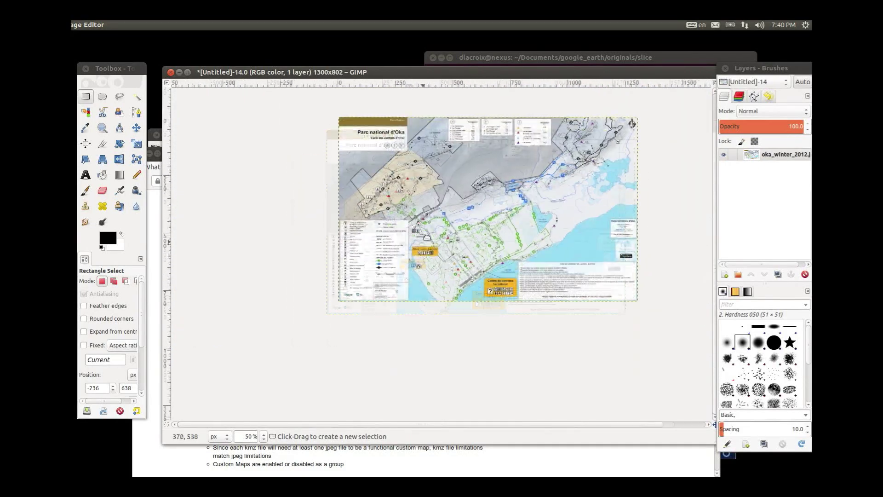
scroll(387, 255, "up", 5, "ctrl")
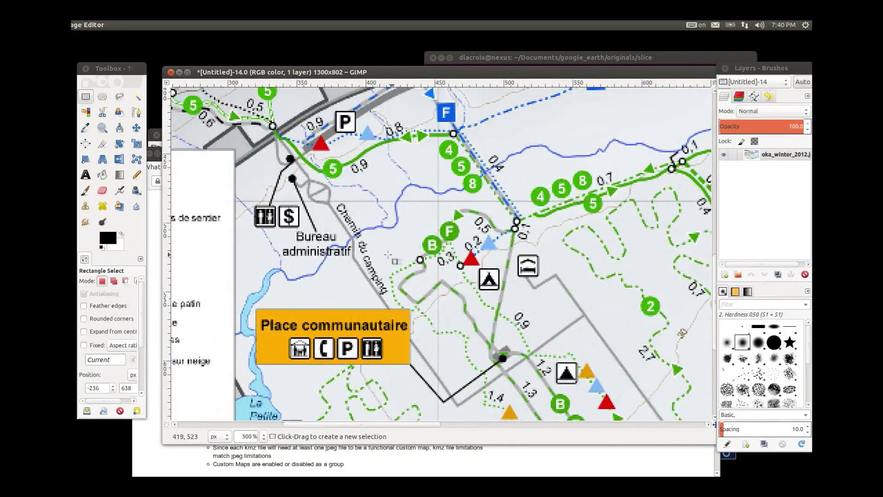
scroll(382, 246, "left", 2, "shift")
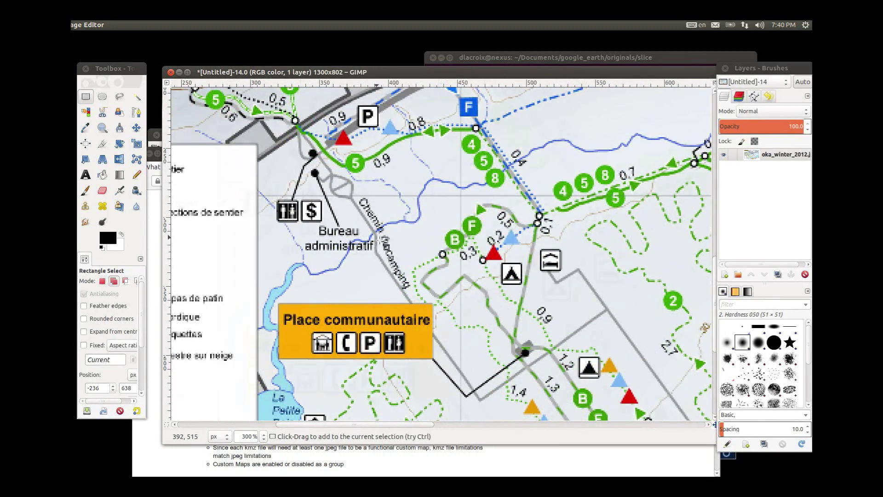
scroll(381, 243, "up", 2, "ctrl")
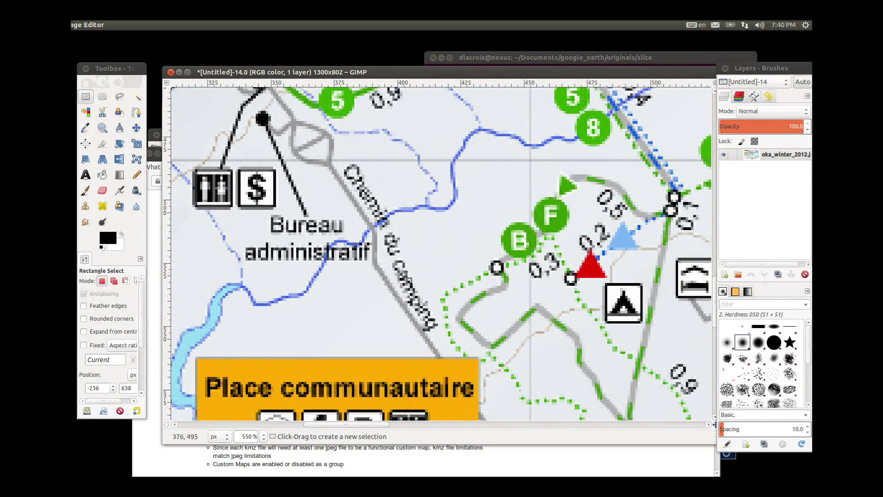
scroll(361, 205, "down", 2, "ctrl")
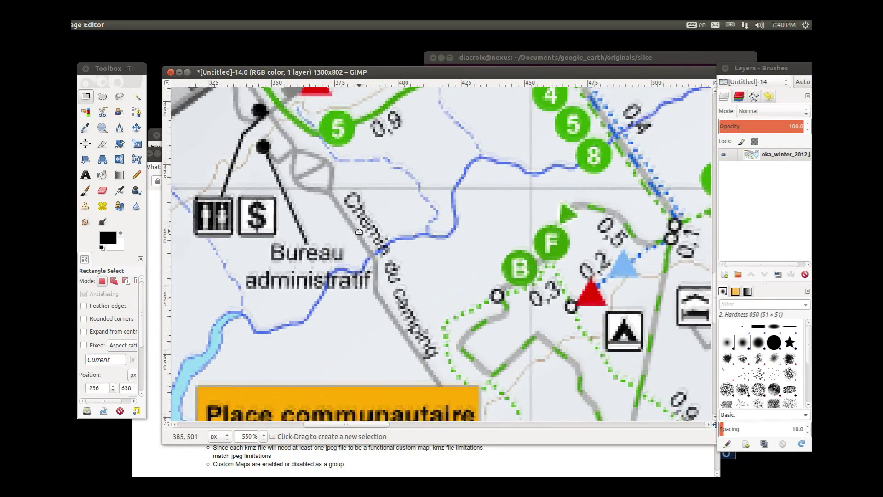
scroll(416, 243, "down", 6, "ctrl")
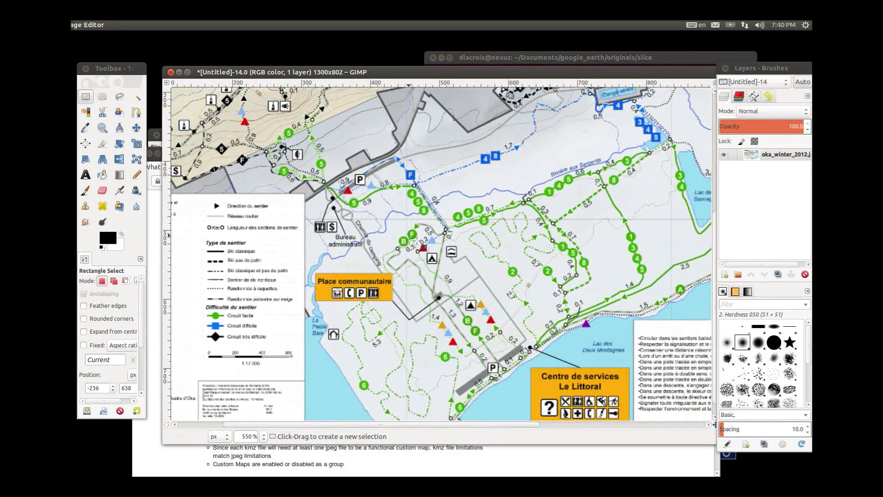
Undo the downscale, restoring the map to its original 4696×2897 size
key("ctrl+z")
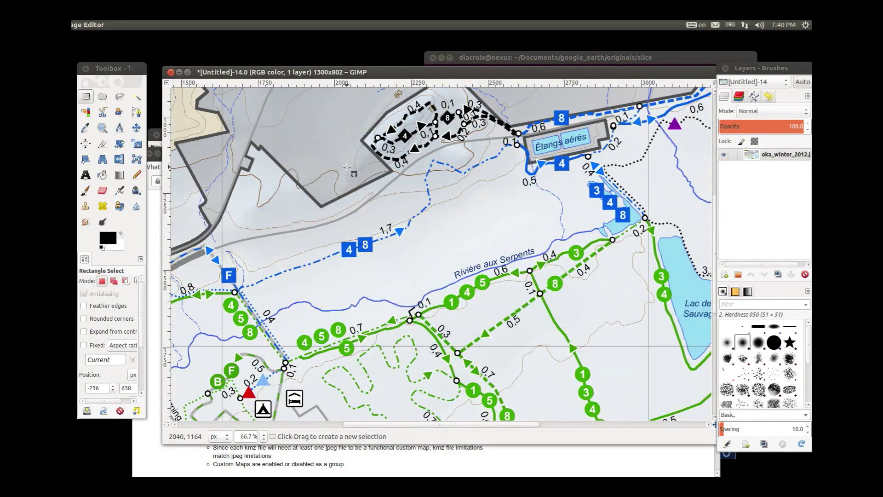
key("shift+ctrl+j")
scroll(344, 171, "down", 6, "ctrl")
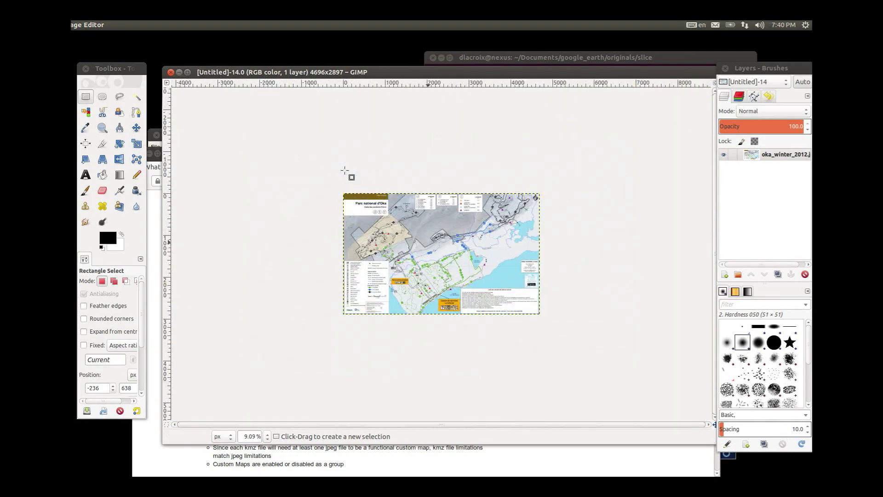
scroll(344, 171, "up", 1, "ctrl")
scroll(345, 170, "up", 1, "ctrl")
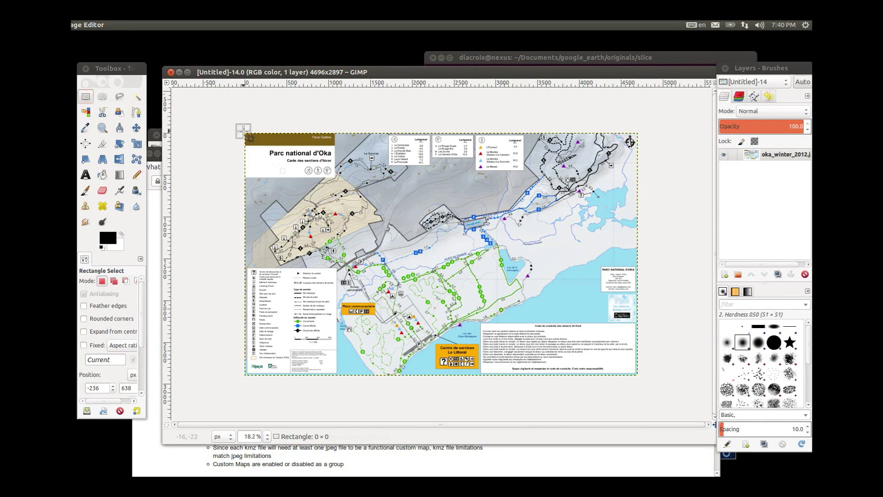
mouse_move(246, 134)
left_mouse_down()
mouse_move(347, 205)
mouse_move(252, 123)
left_mouse_up()
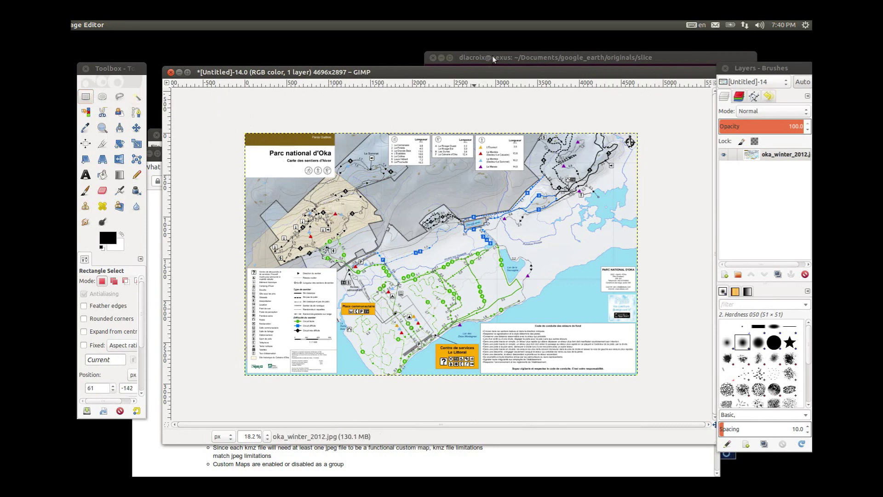
left_click(492, 56)
Crop oka_winter_2012.jpg into 1024x1024 test_%d.jpg tiles and count them with ls test*|wc
type("conver")
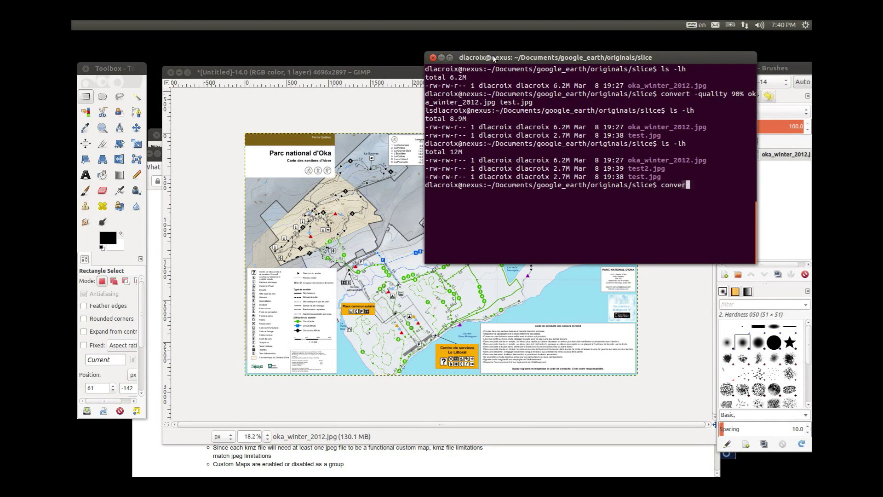
type("t -crop 1024x1024 oka_winter_2012.jpg tes")
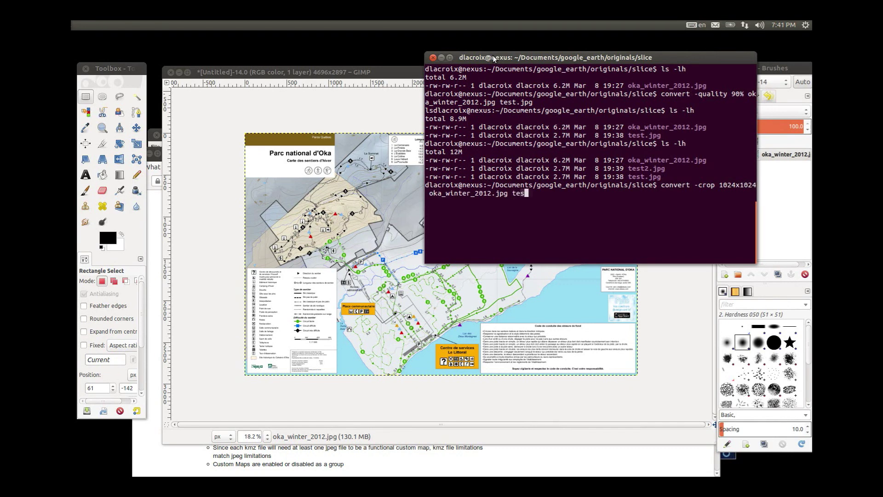
type("t_%d.jpg")
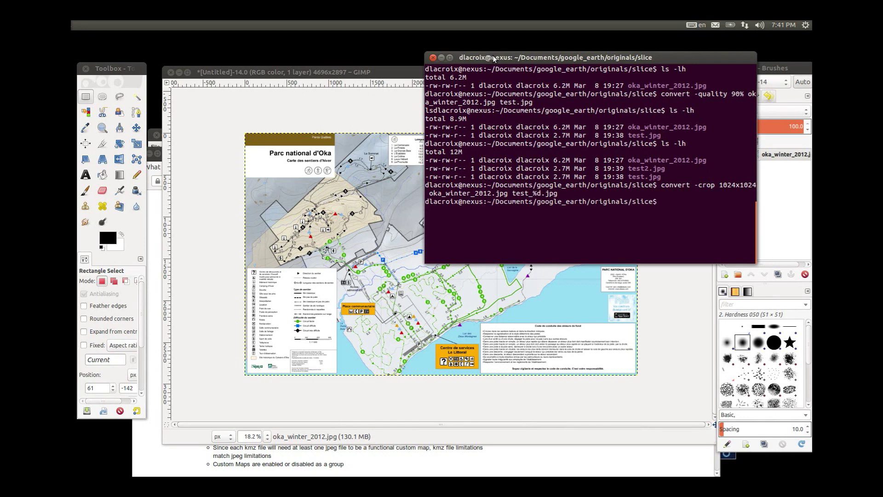
type("ls")
key("Return")
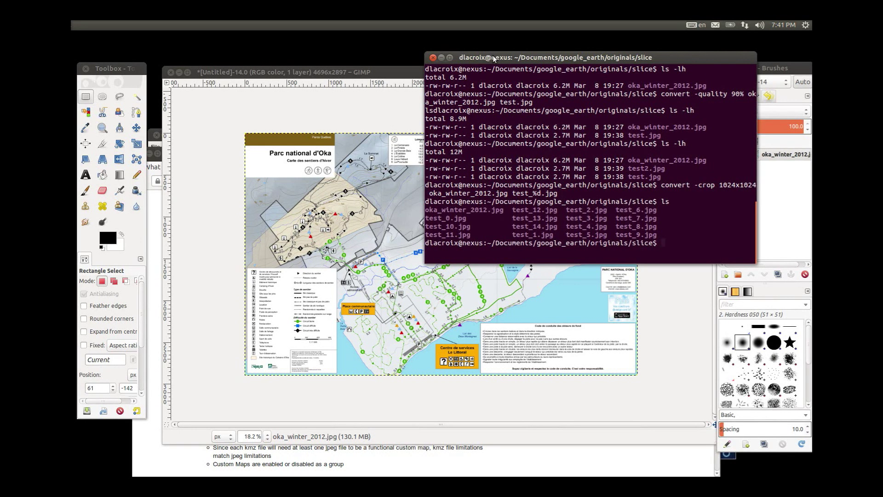
type("ls test*|wc")
key("Return")
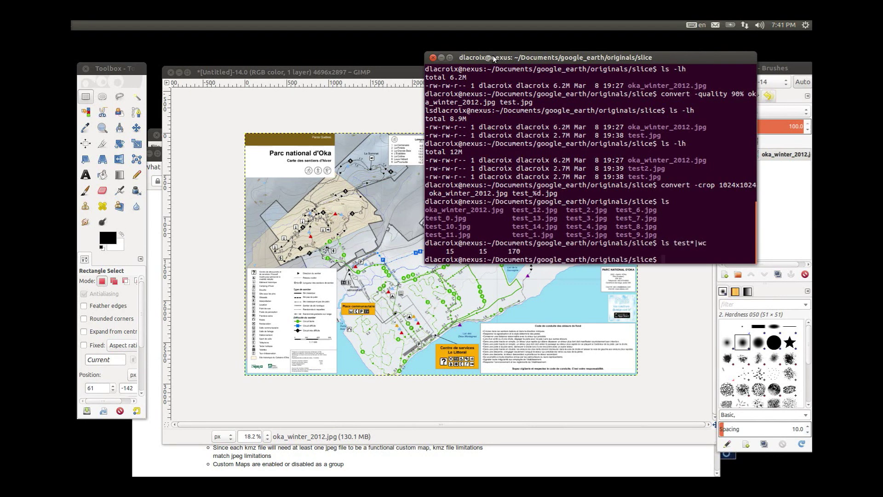
Delete all test tiles with rm test* and bring GIMP's map back to front
type("rm test")
type("*")
key("Return")
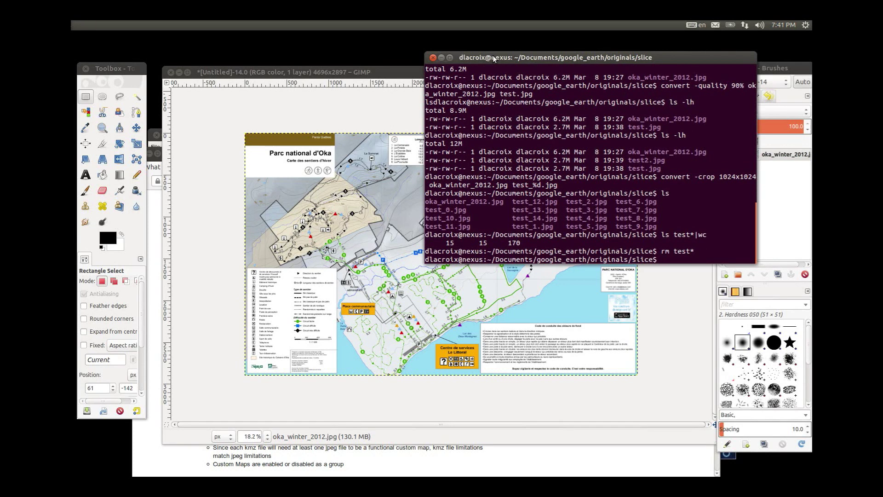
left_click_drag(331, 72, 334, 67)
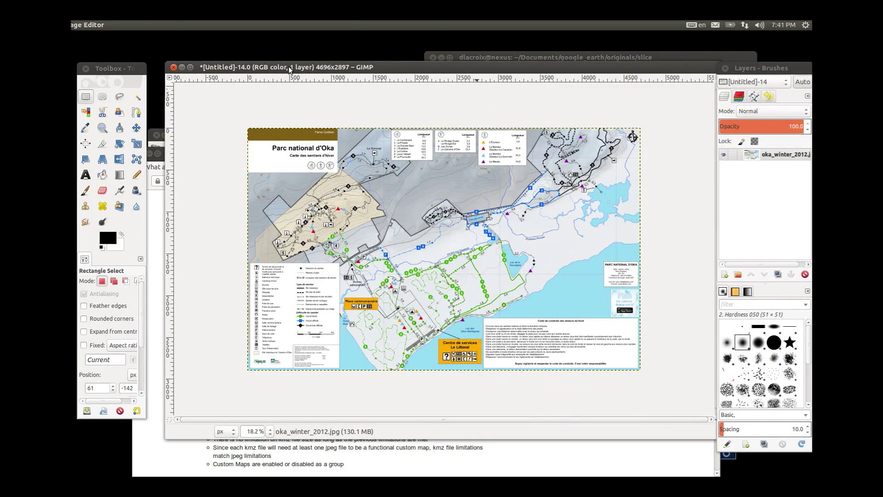
Scale the Oka map to width 3072 (height 1895), keeping 300 ppi and Cubic interpolation
mouse_move(110, 25)
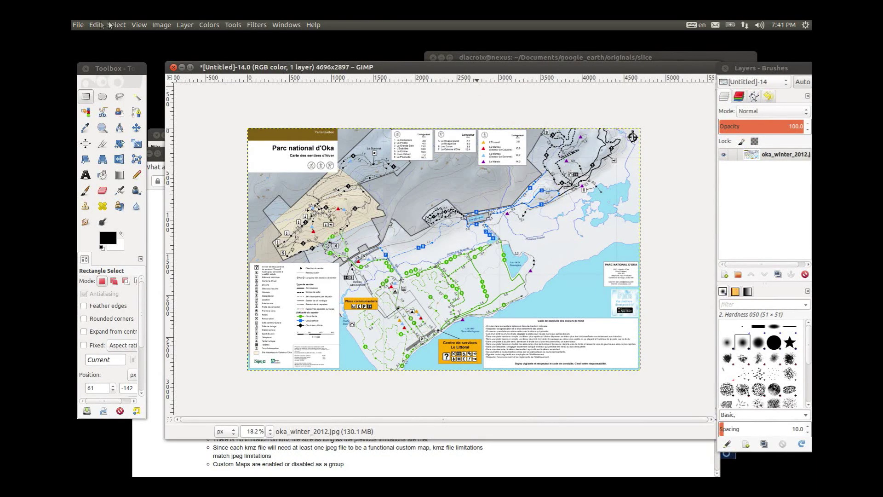
left_click(76, 24)
mouse_move(159, 26)
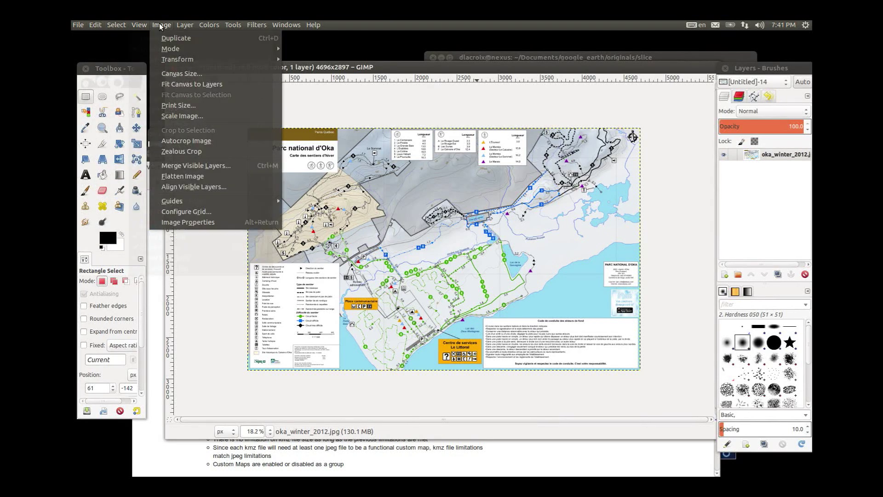
left_click(184, 116)
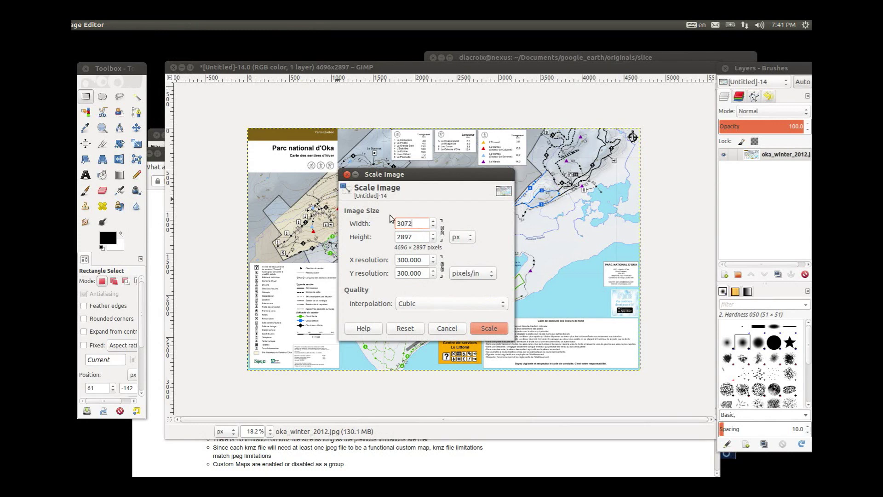
left_click(488, 328)
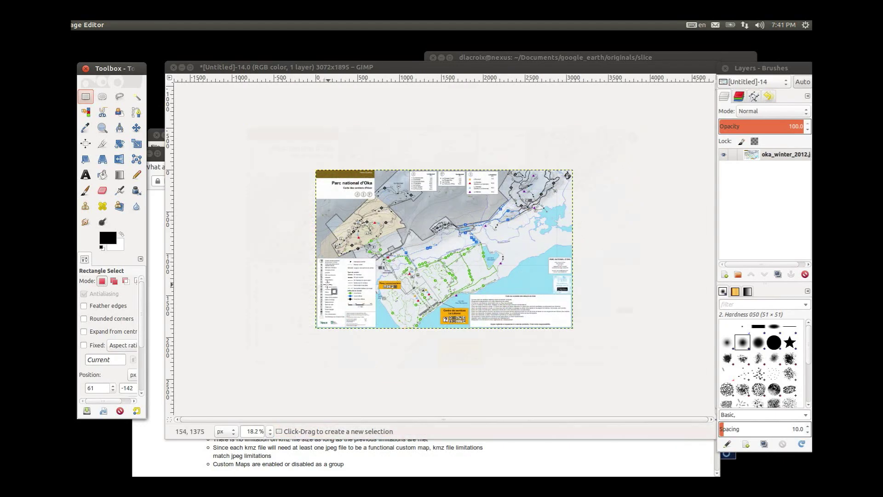
key("plus")
key("plus")
key("plus")
key("plus")
key("plus")
key("plus")
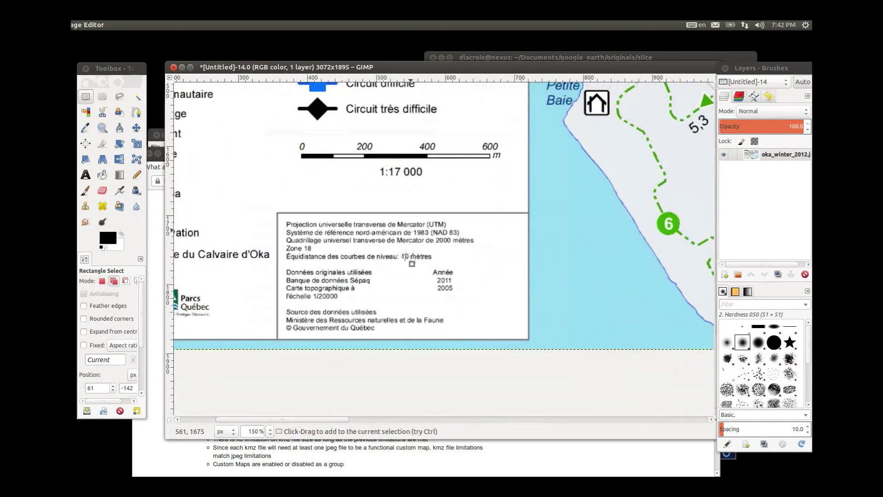
key("plus")
key("plus")
key("plus")
key("minus")
key("minus")
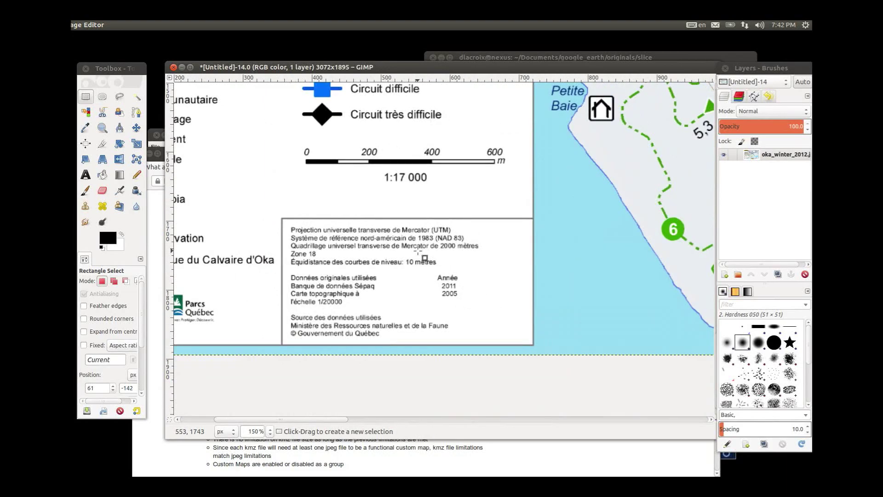
key("minus")
key("minus")
key("minus")
key("minus")
key("minus")
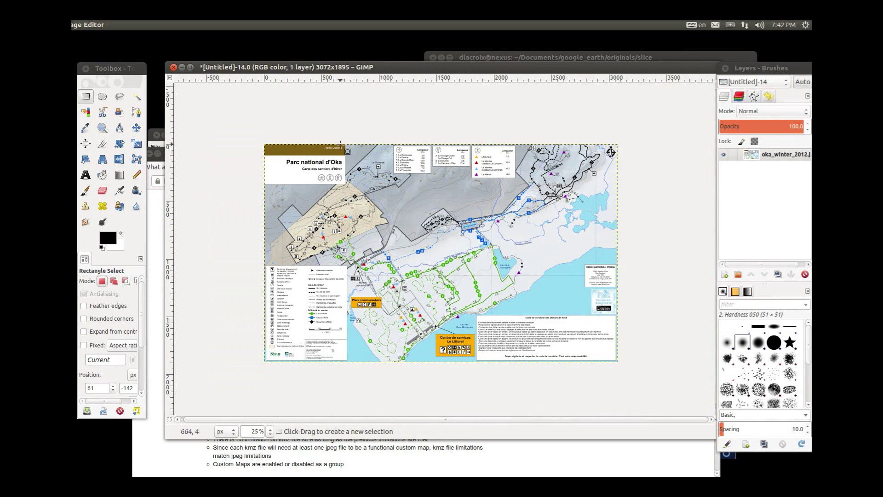
left_click(492, 55)
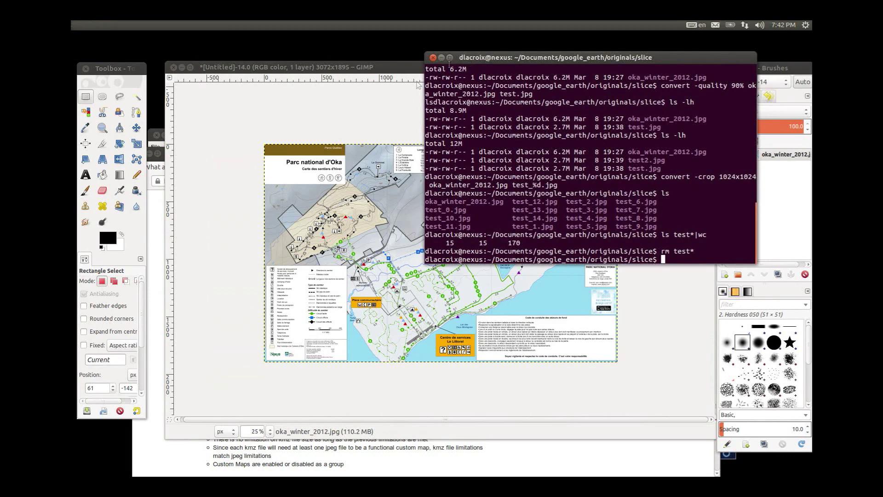
left_click(352, 65)
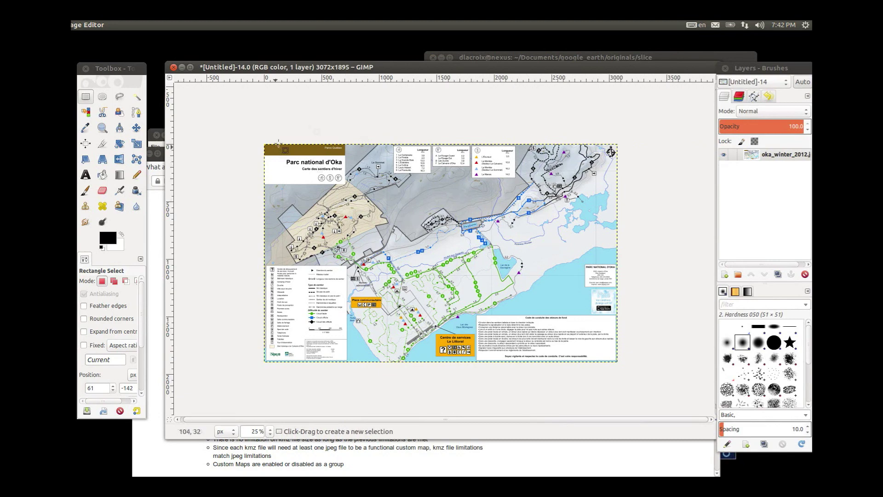
left_click_drag(303, 74, 286, 66)
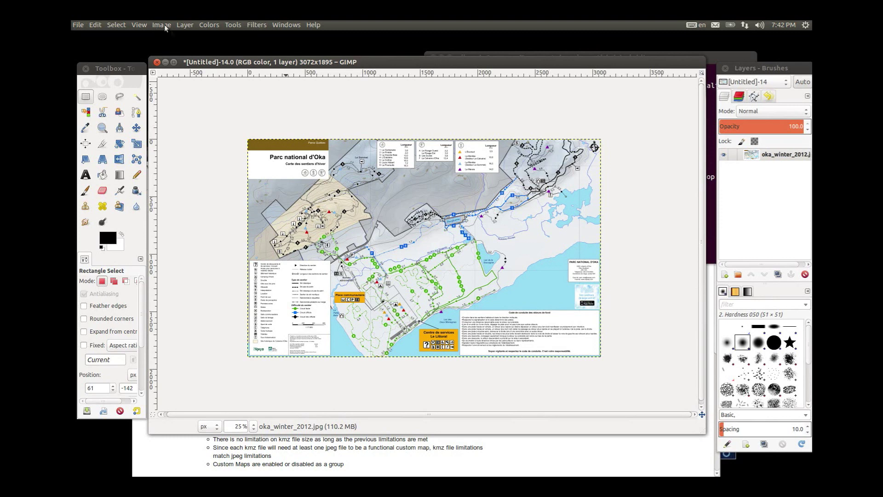
Add a vertical guide at 1024 pixels using New Guide
left_click(160, 27)
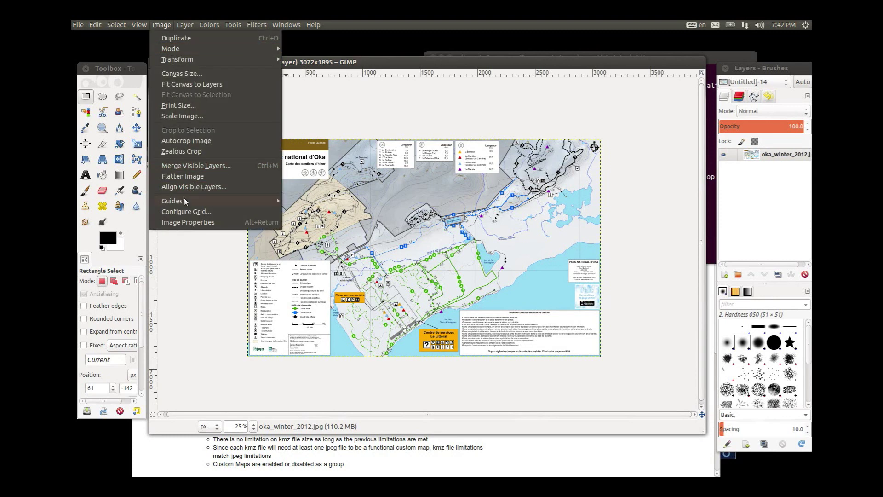
mouse_move(230, 202)
left_click(312, 211)
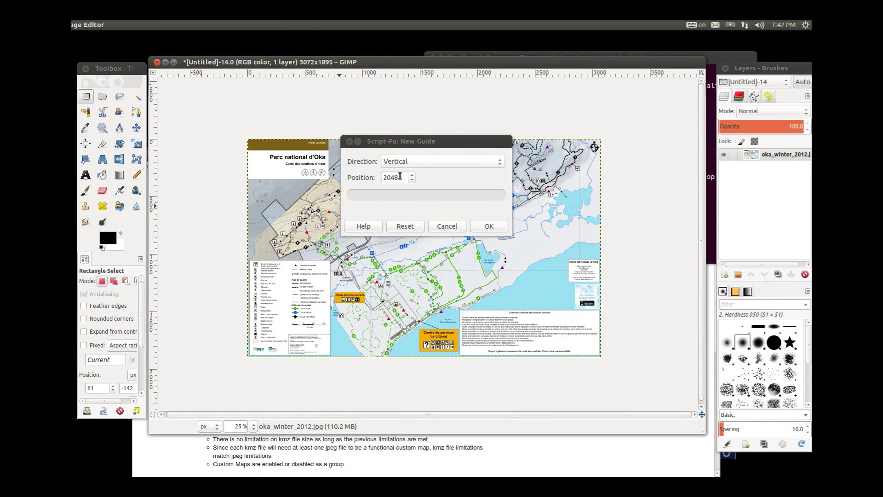
double_click(400, 177)
type("102")
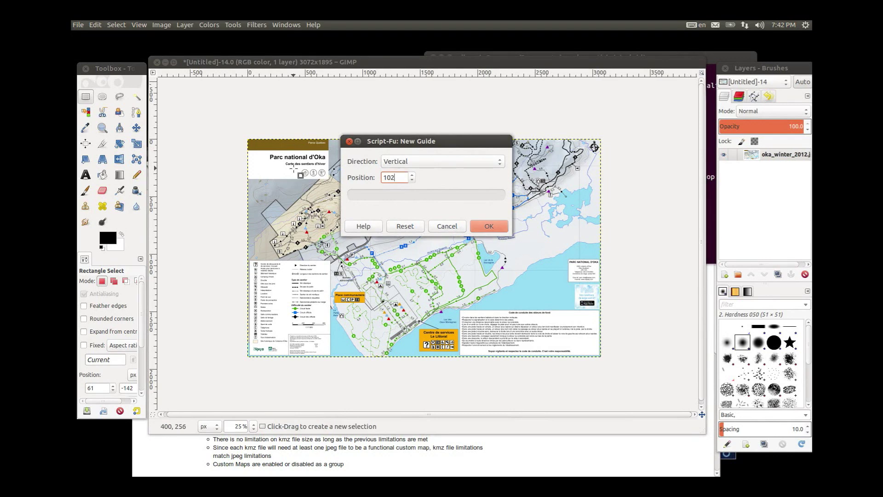
type("4")
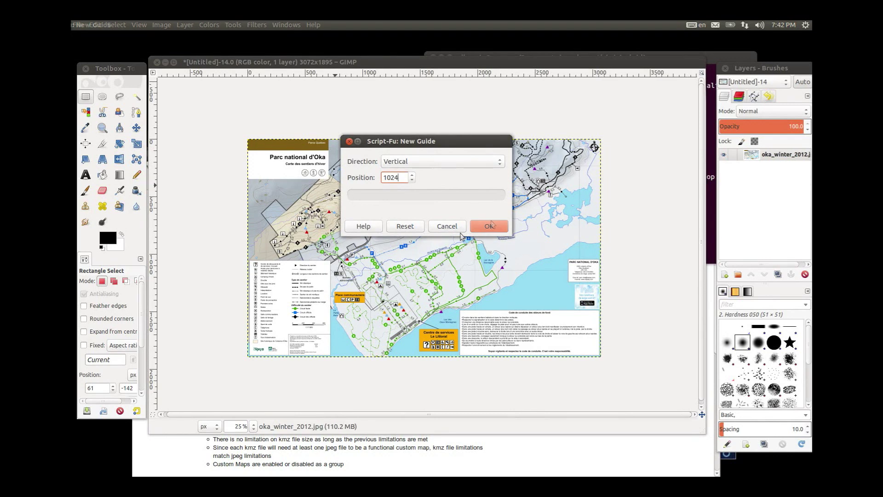
left_click(491, 226)
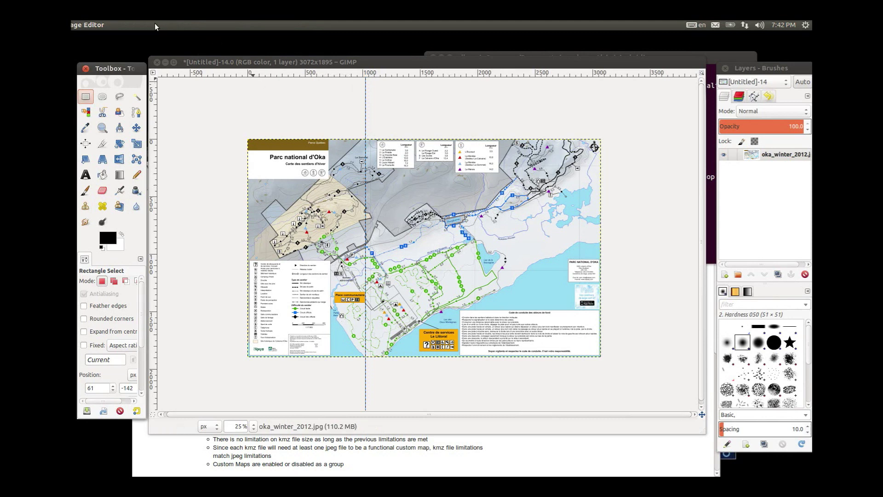
left_click(199, 58)
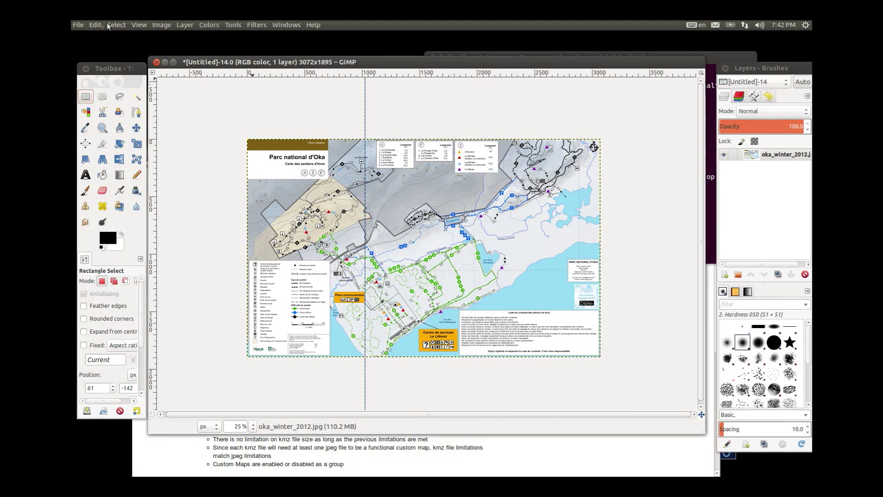
Add a second vertical guide at 2048 pixels
left_click(161, 24)
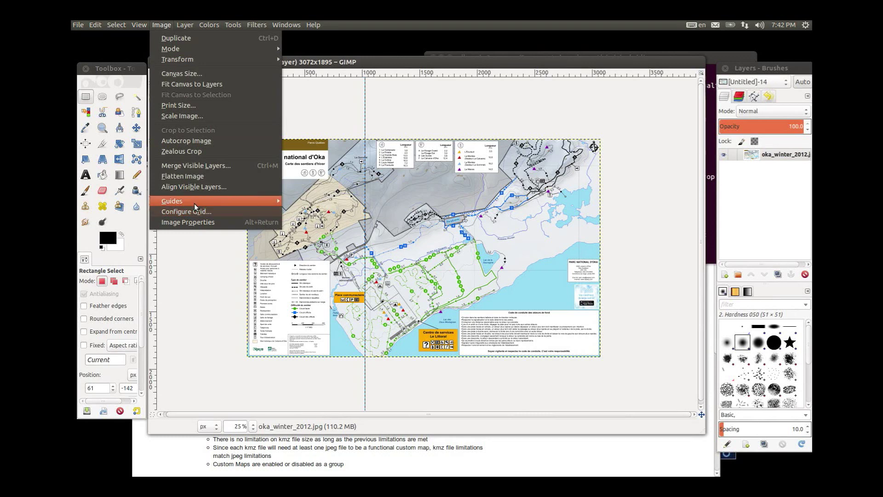
mouse_move(194, 203)
left_click(321, 211)
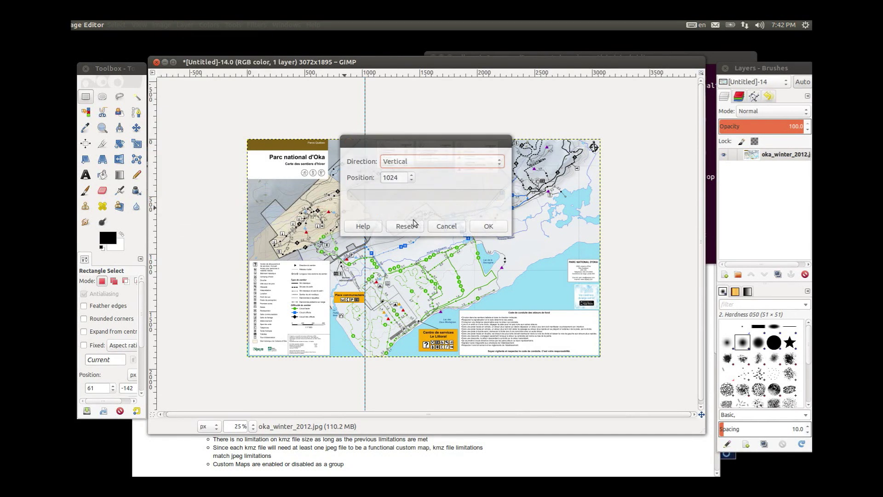
double_click(405, 178)
type("2048")
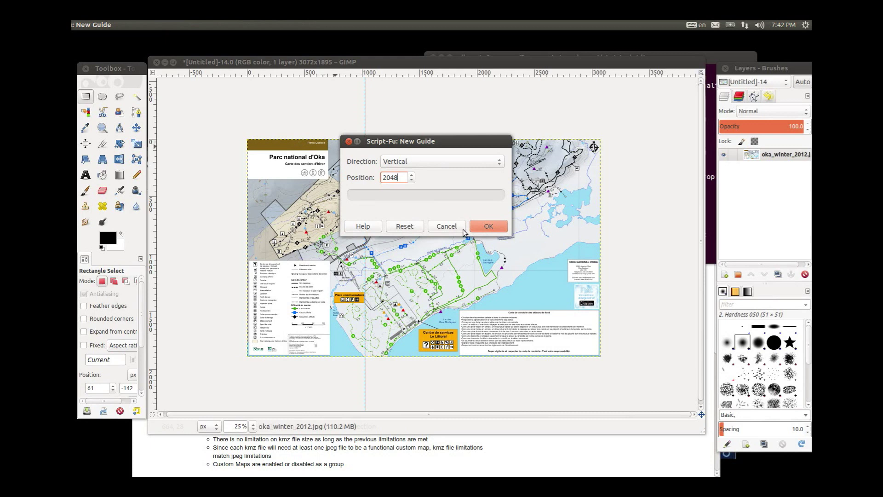
key("Return")
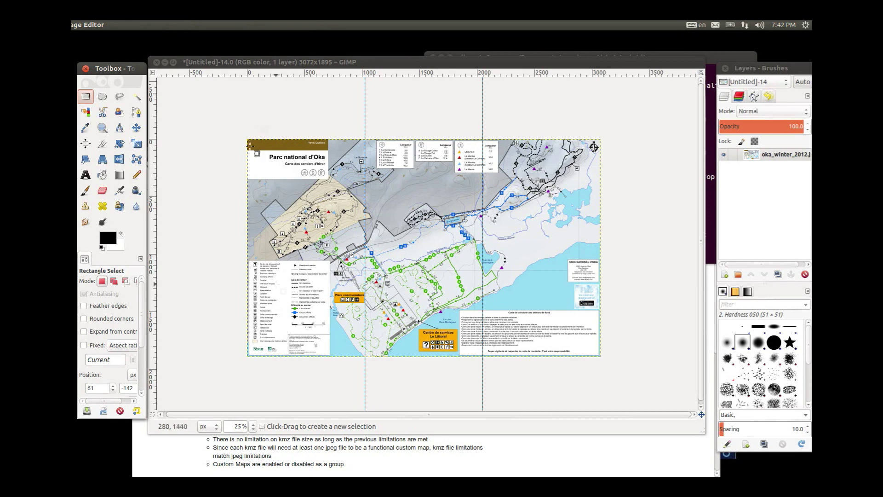
left_click(239, 61)
Add a horizontal guide at 50% using New Guide (by Percent)
mouse_move(146, 21)
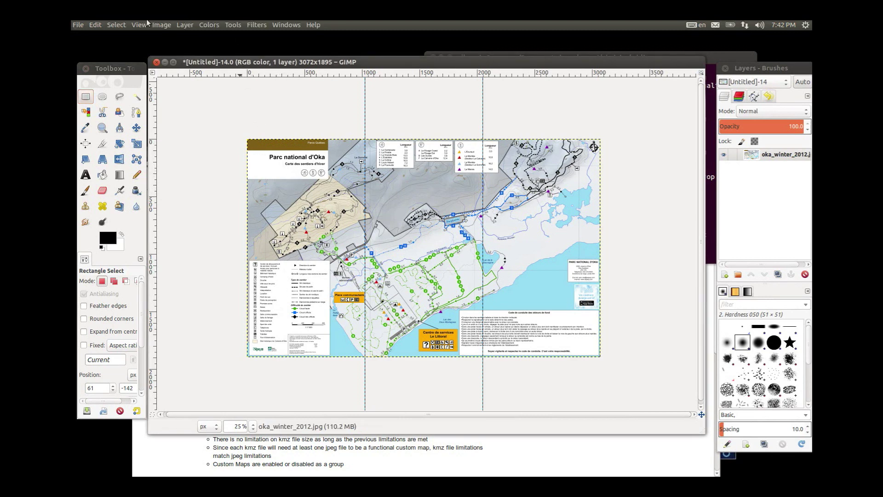
left_click(163, 24)
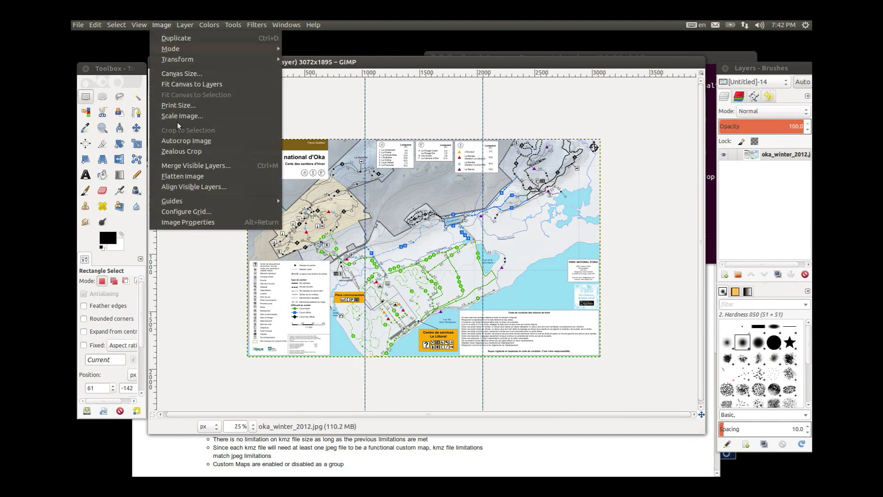
mouse_move(213, 201)
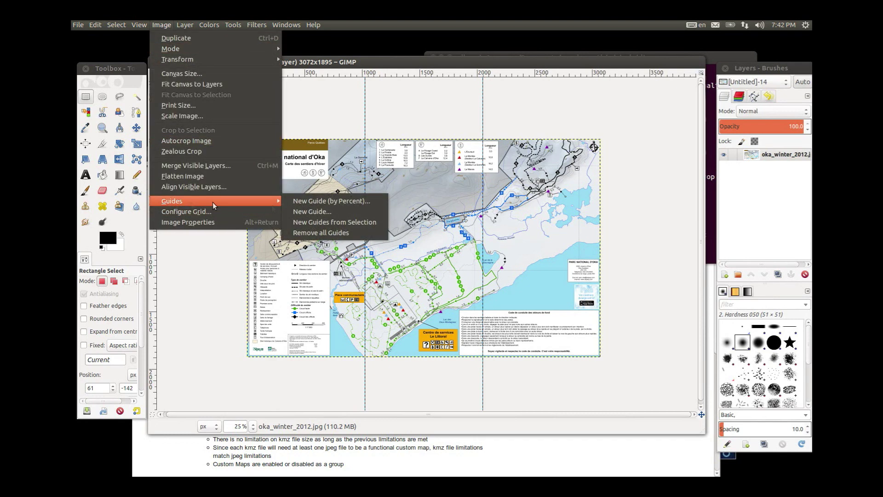
left_click(332, 201)
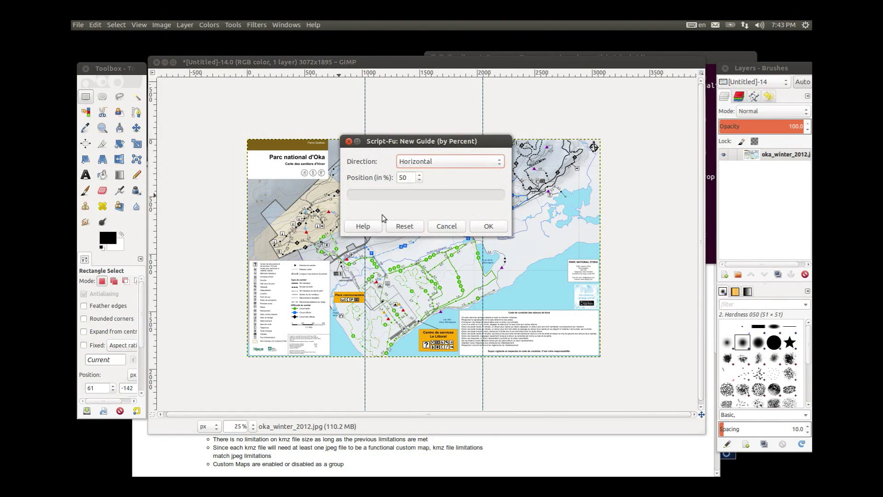
left_click(488, 226)
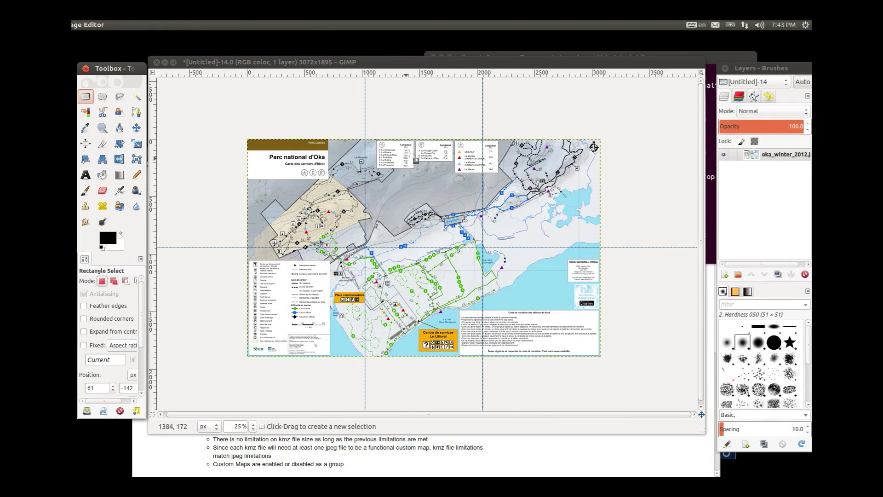
Slice the Oka map along its guides into jpg files with the Web Slice filter, using a separate image folder
left_click(233, 25)
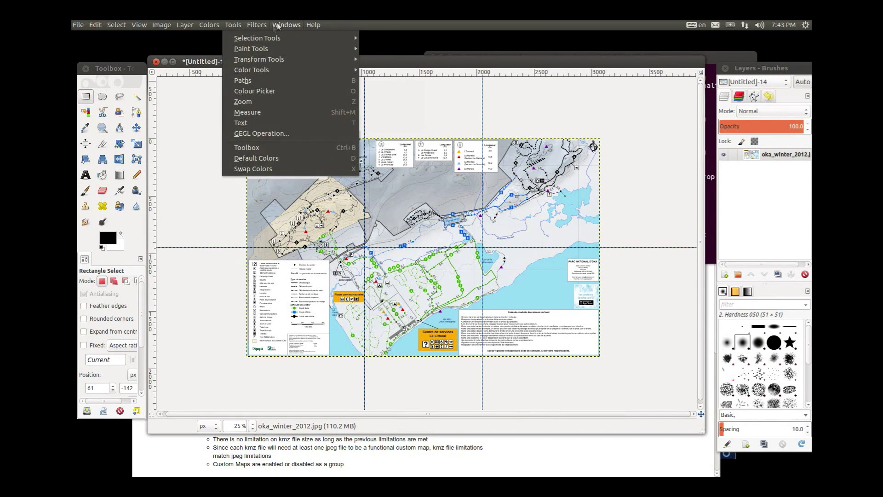
mouse_move(260, 24)
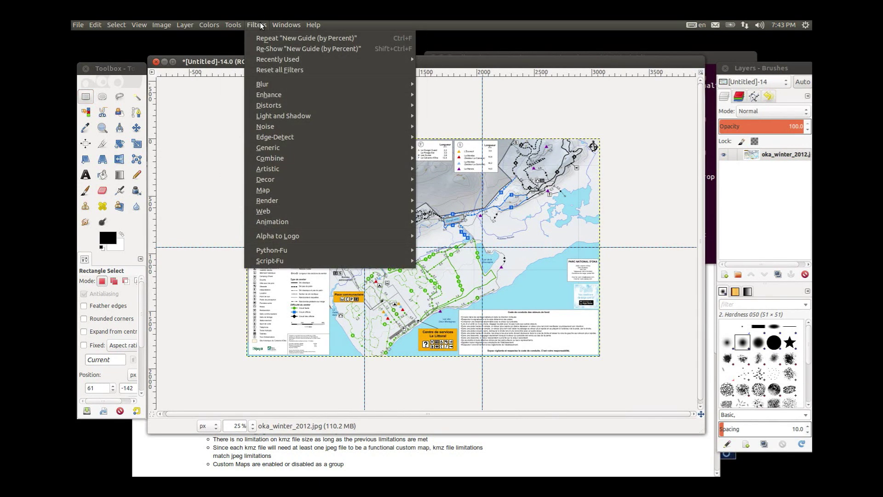
mouse_move(283, 212)
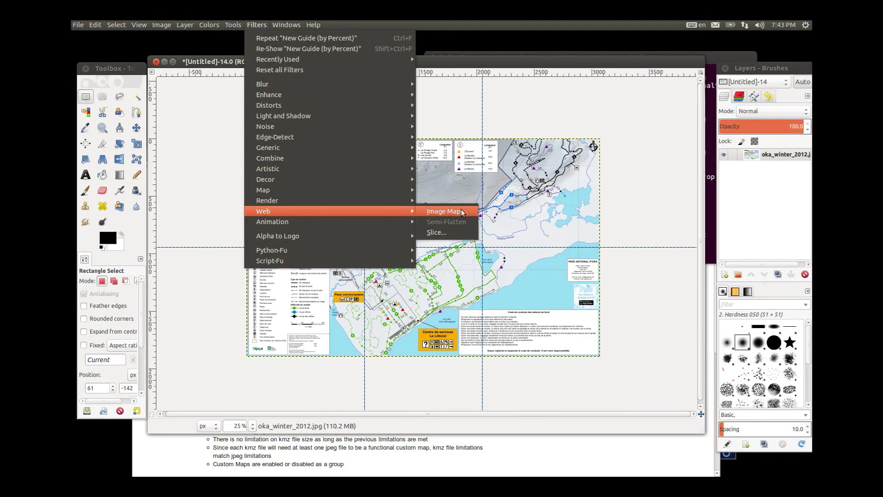
left_click(442, 232)
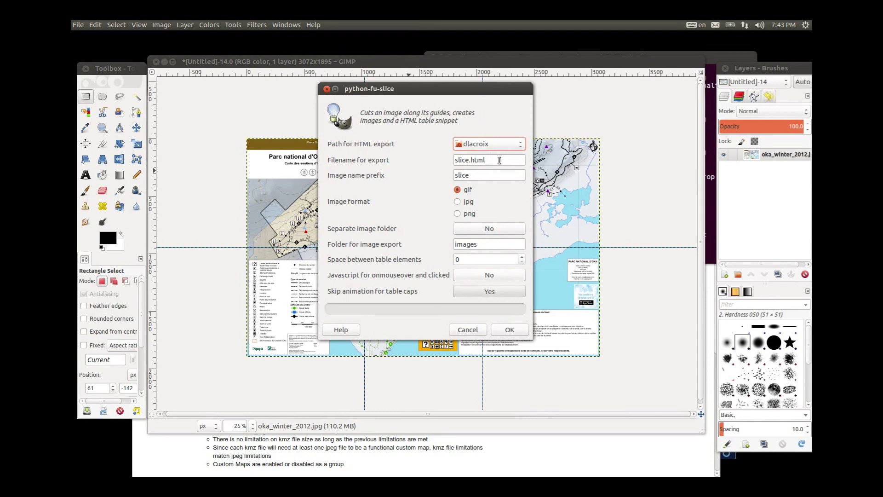
left_click(492, 228)
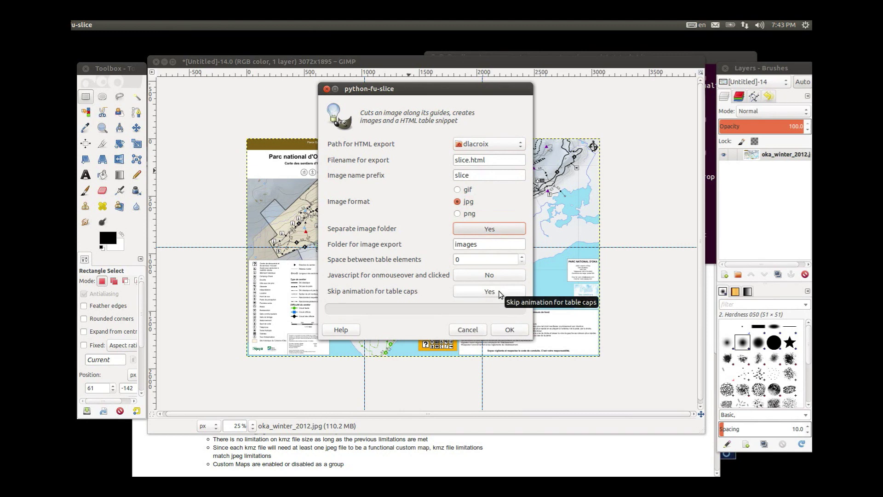
left_click(512, 330)
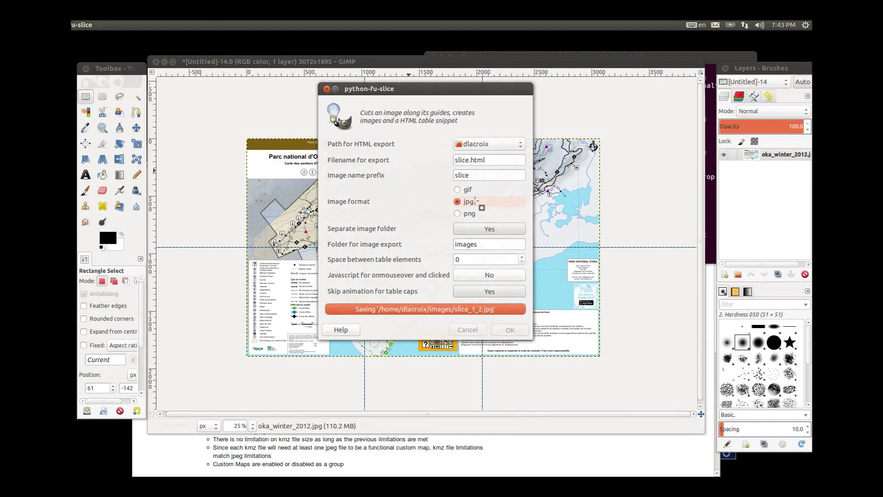
Close the untitled map image without saving and quit GIMP
left_click(156, 62)
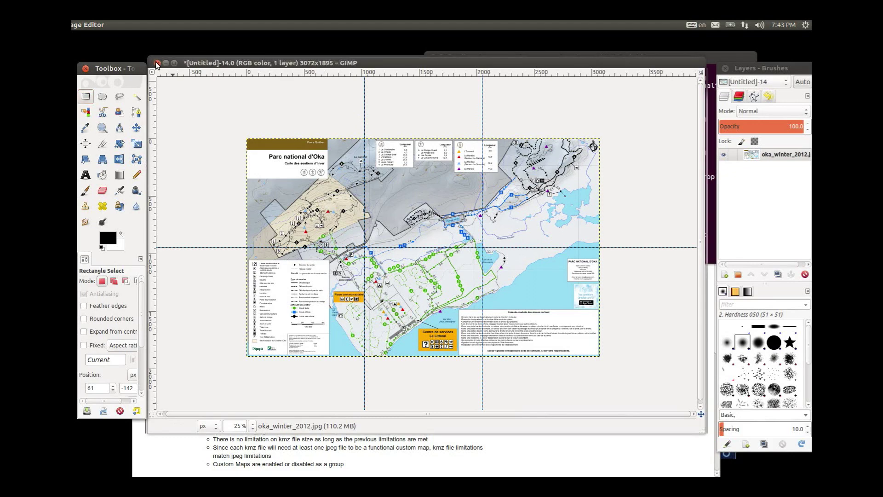
left_click(353, 295)
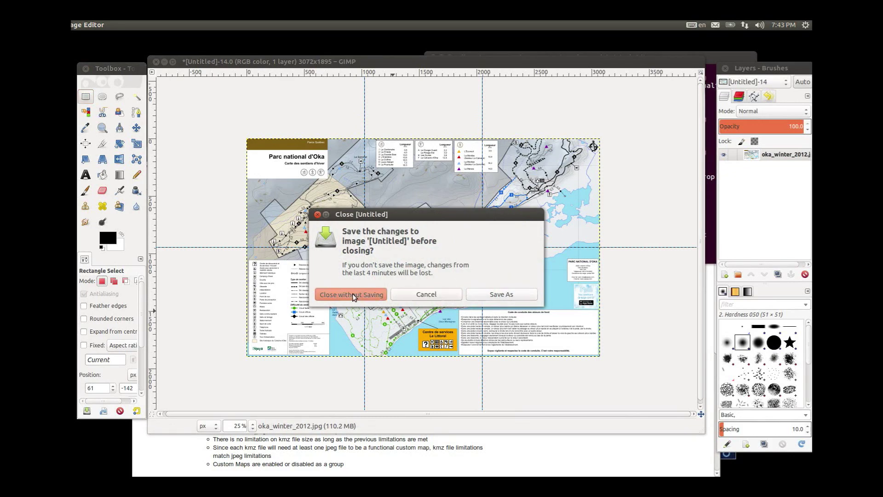
left_click(155, 63)
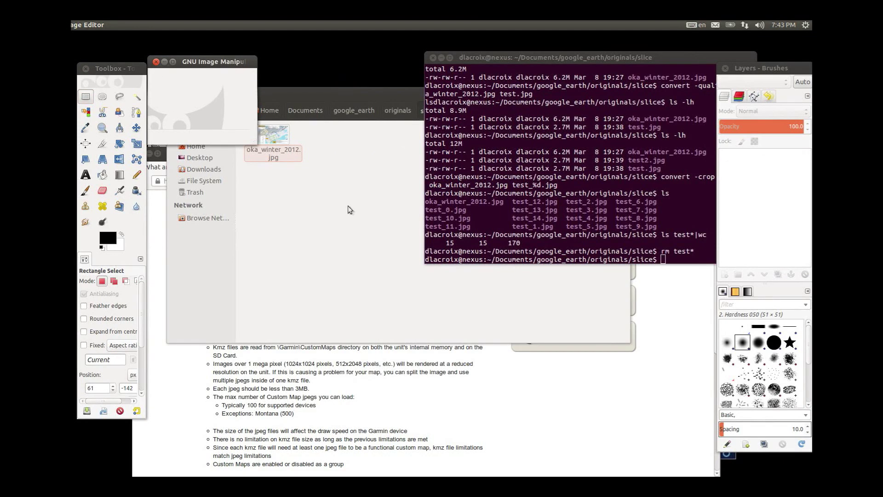
left_click(348, 206)
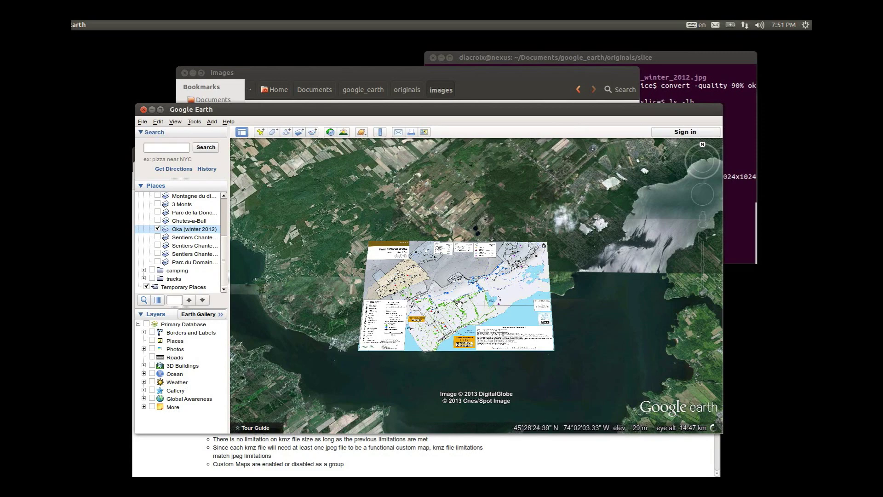
scroll(459, 303, "up", 2)
scroll(459, 303, "up", 3)
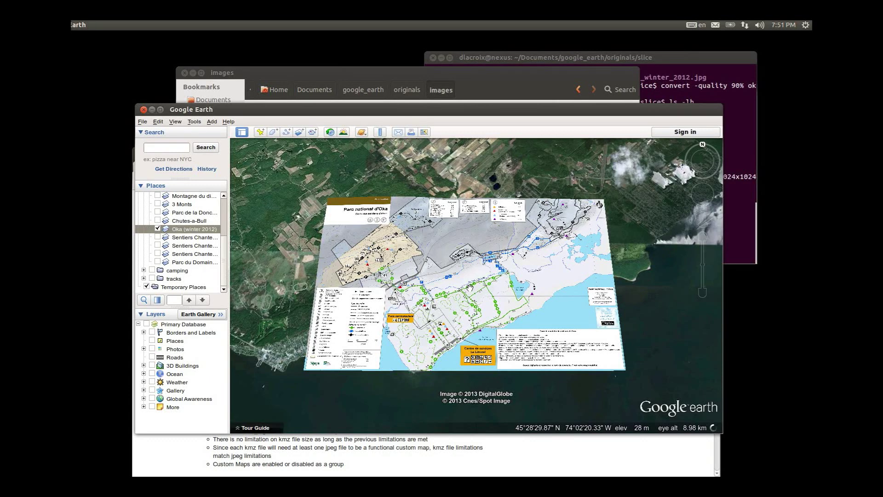
left_click(158, 229)
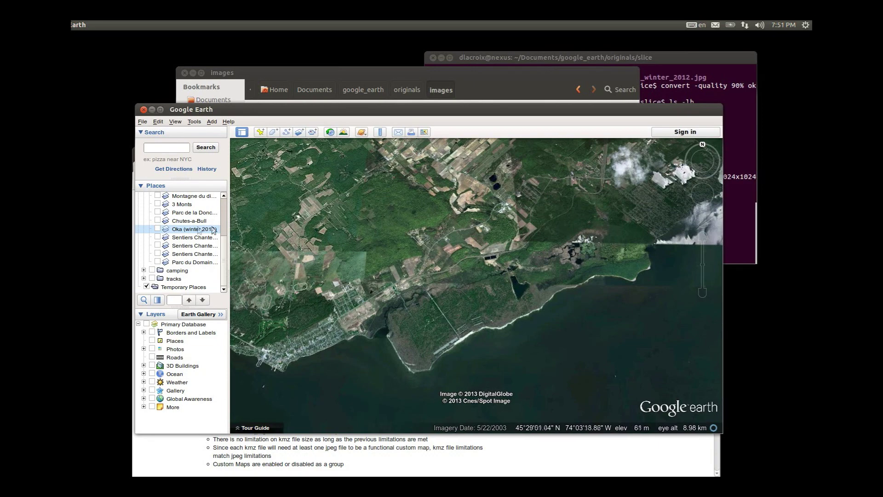
left_click(158, 229)
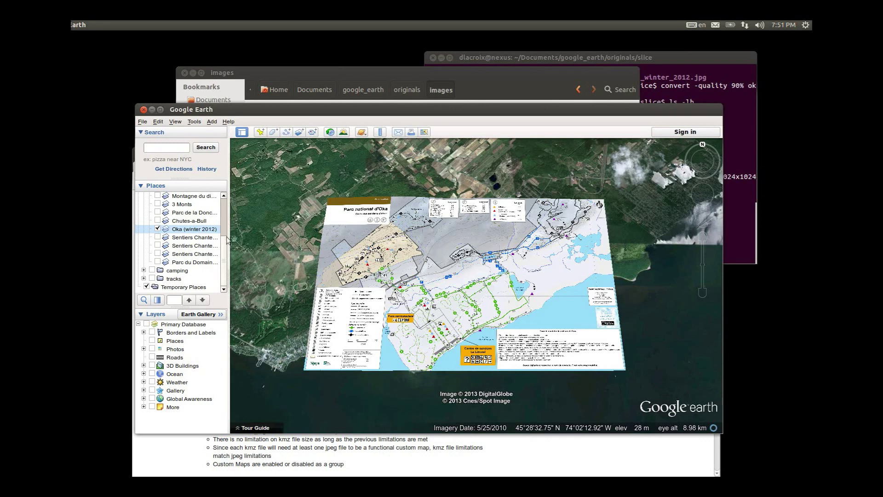
Set the Oka (winter 2012) overlay's transparency slider to about halfway
right_click(189, 230)
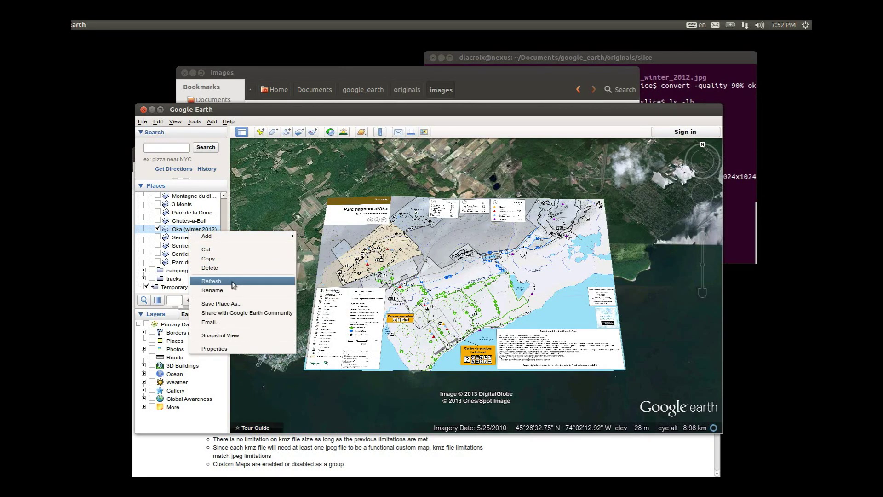
left_click(247, 348)
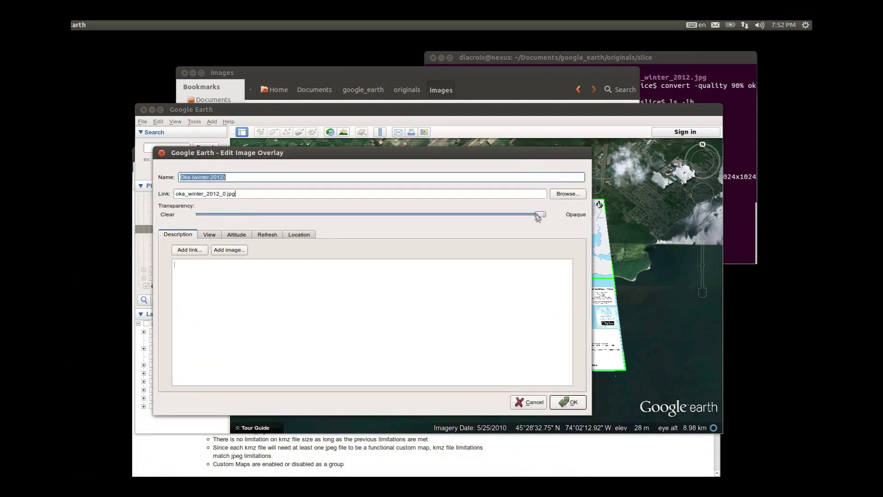
left_click_drag(542, 216, 373, 221)
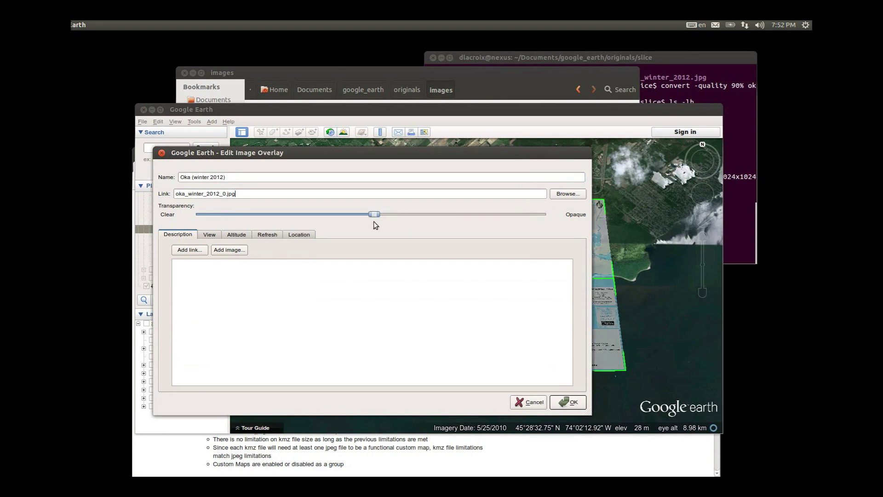
left_click(575, 401)
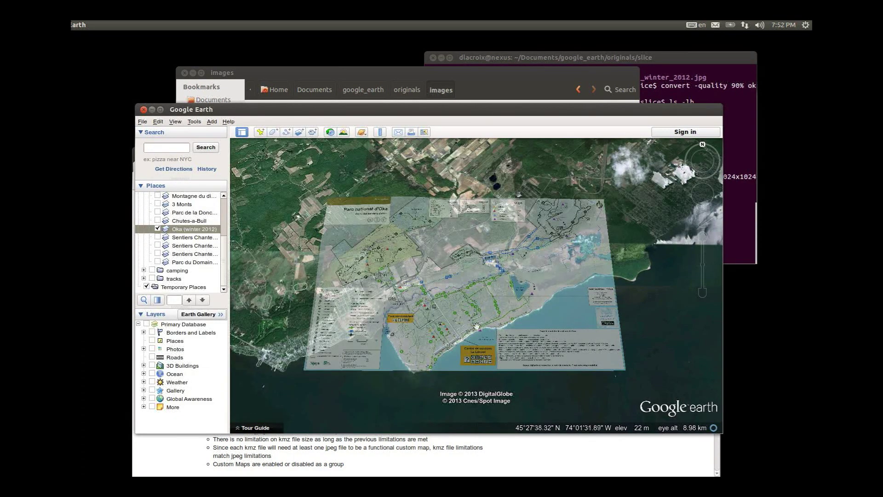
right_click(188, 287)
Create a folder named oka_multi under Temporary Places
mouse_move(215, 297)
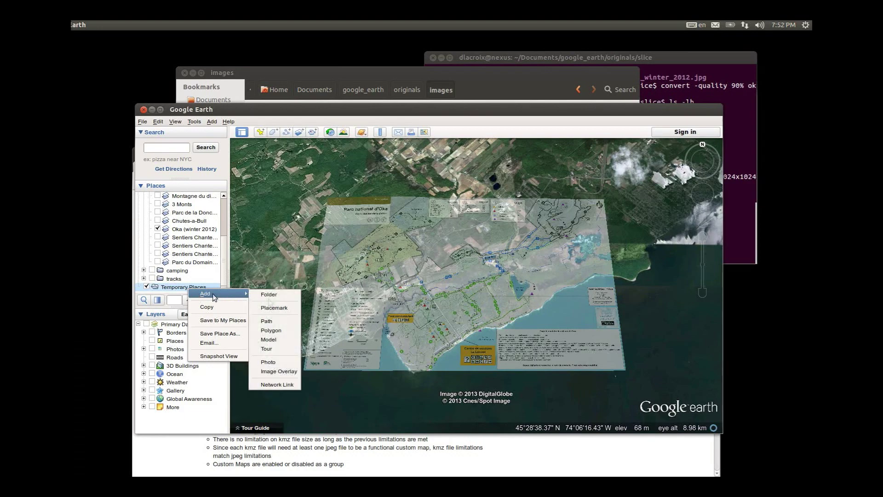
left_click(267, 294)
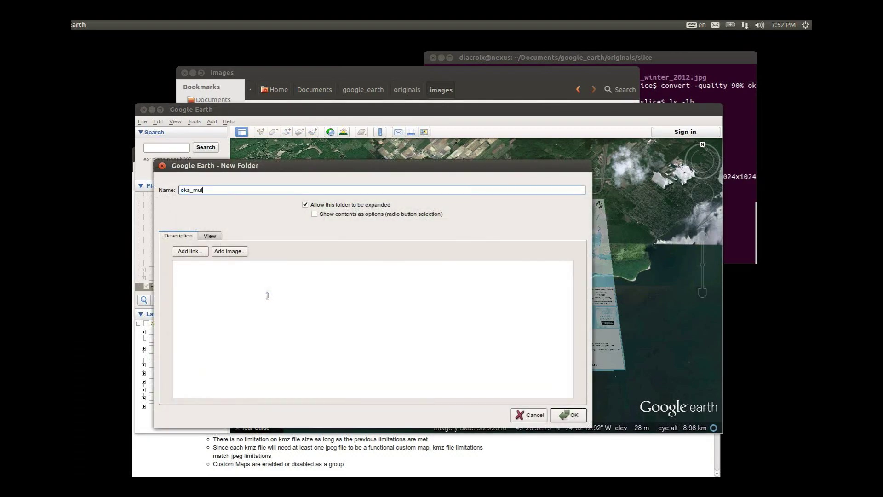
left_click(571, 415)
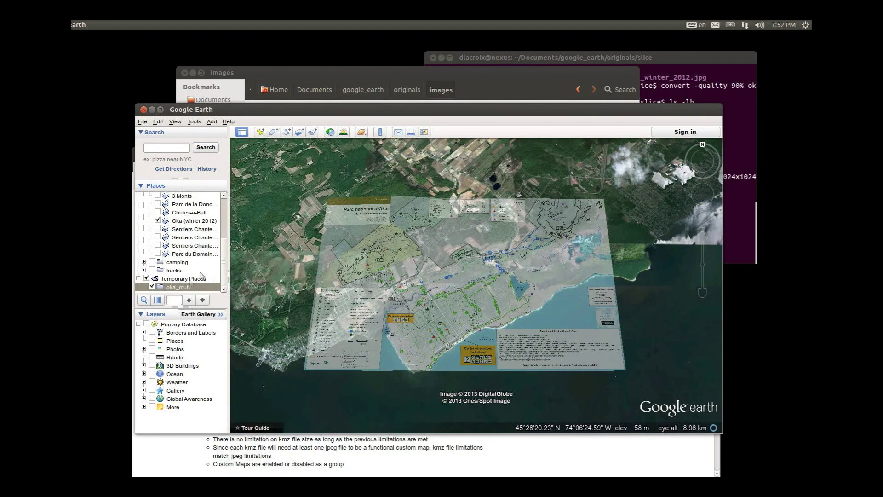
Add an image overlay named slice_0_0 in oka_multi using slice_0_0.jpg
right_click(187, 288)
mouse_move(207, 292)
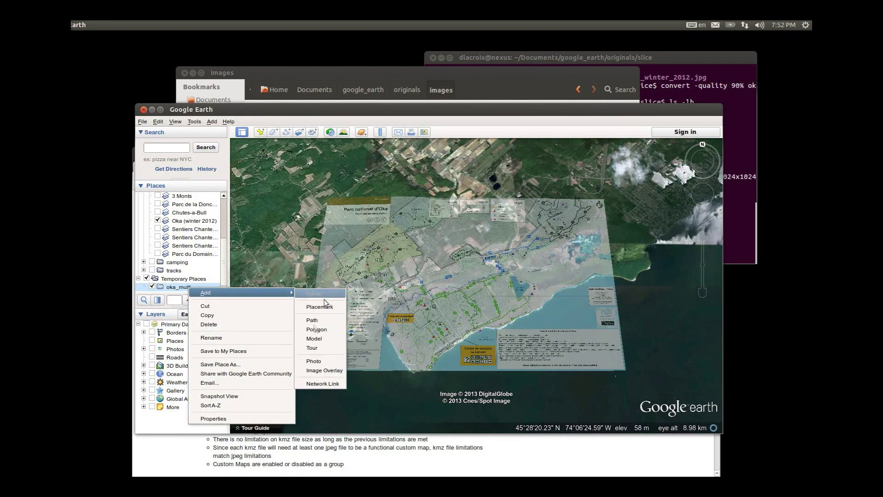
left_click(324, 371)
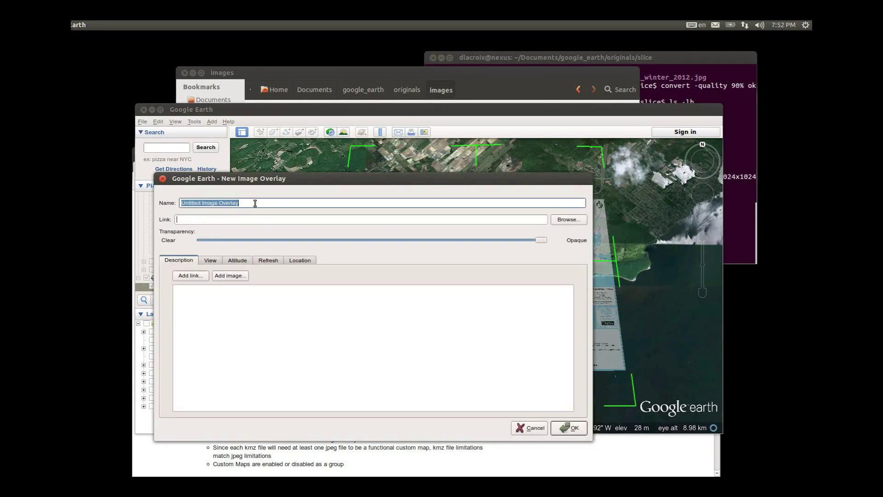
left_click(352, 69)
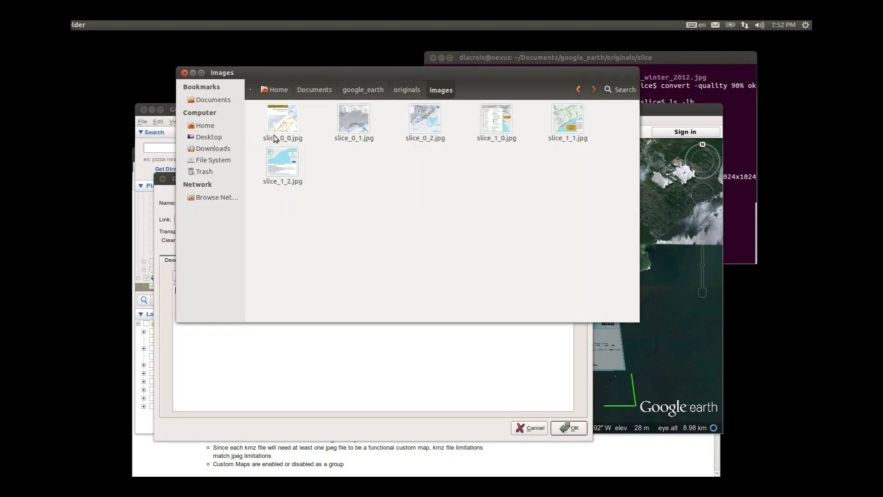
left_click(306, 332)
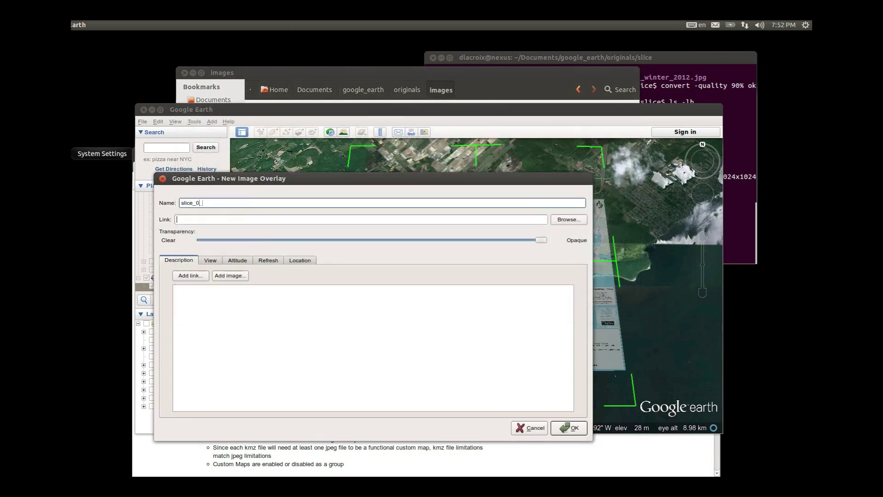
left_click(556, 220)
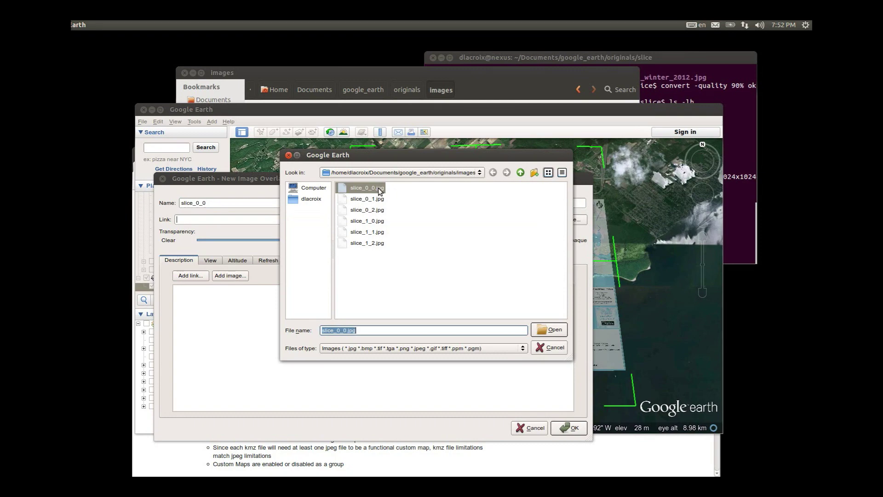
key("Return")
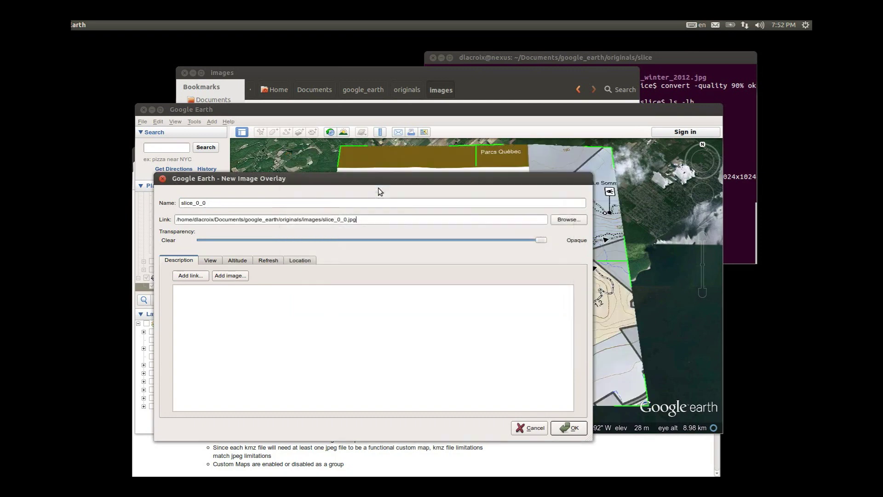
left_click(569, 429)
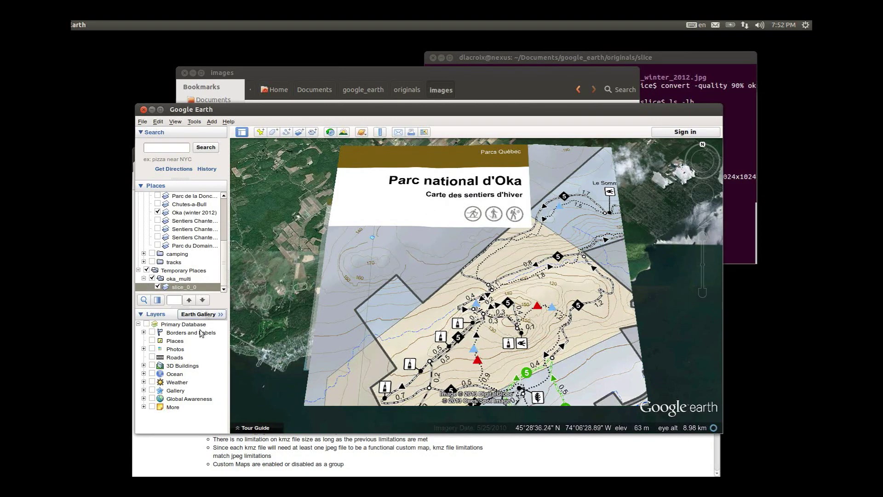
Drag slice_0_0's corner handles inward so it covers only the map's top-left portion
right_click(194, 288)
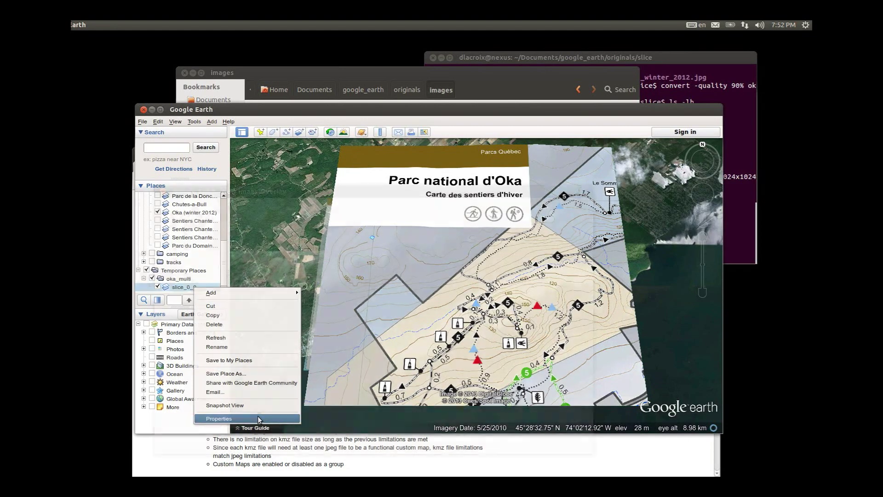
left_click(220, 418)
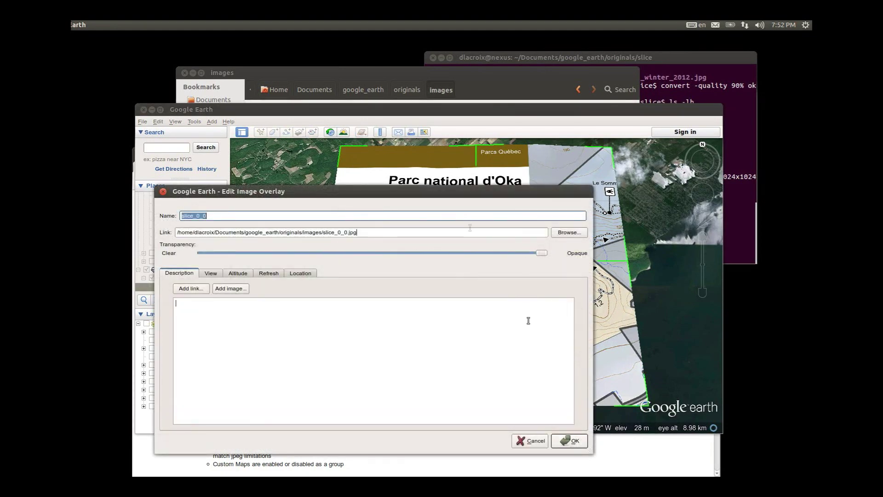
left_click_drag(511, 192, 404, 246)
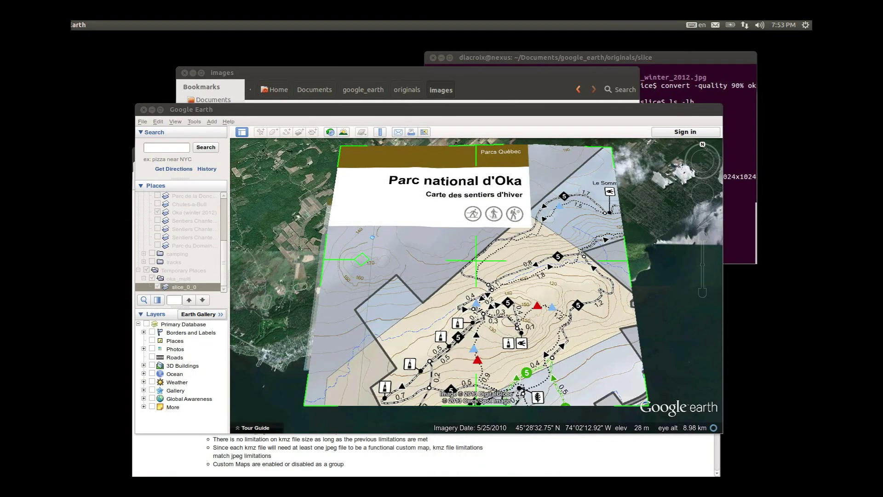
left_click_drag(344, 150, 334, 202)
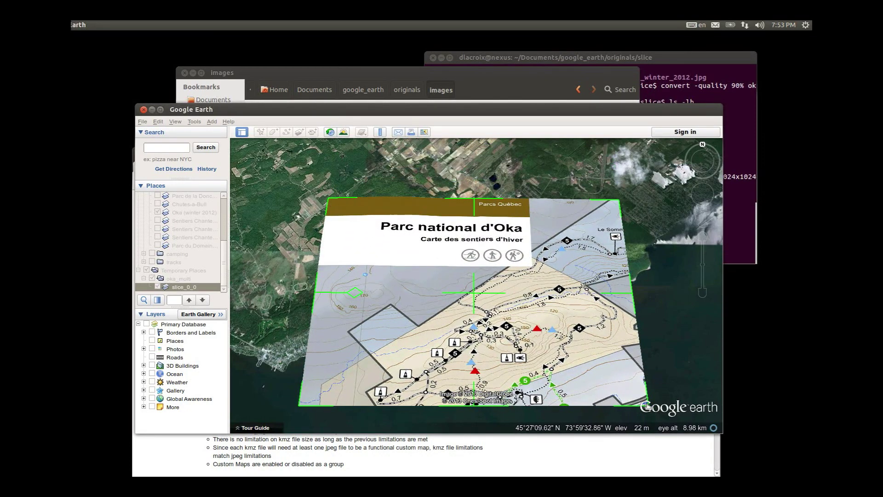
left_click_drag(647, 404, 420, 279)
Zoom in and align slice_0_0's top-left corner with its point on the map boundary
scroll(314, 202, "up", 5)
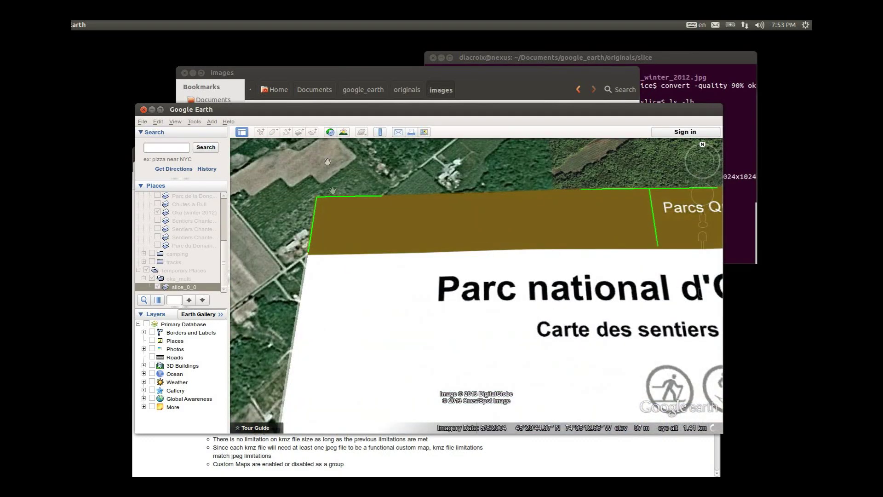
scroll(333, 190, "up", 3)
left_click_drag(299, 181, 311, 205)
scroll(273, 158, "up", 2)
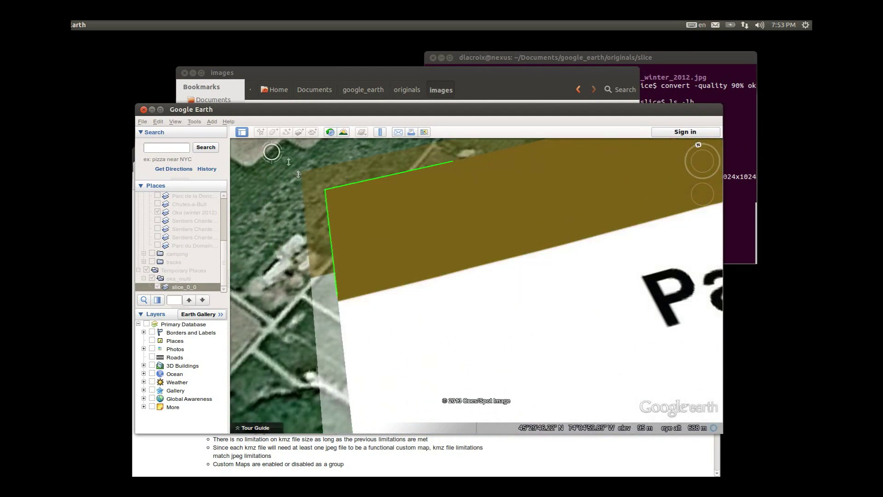
scroll(276, 161, "down", 3)
scroll(292, 181, "up", 2)
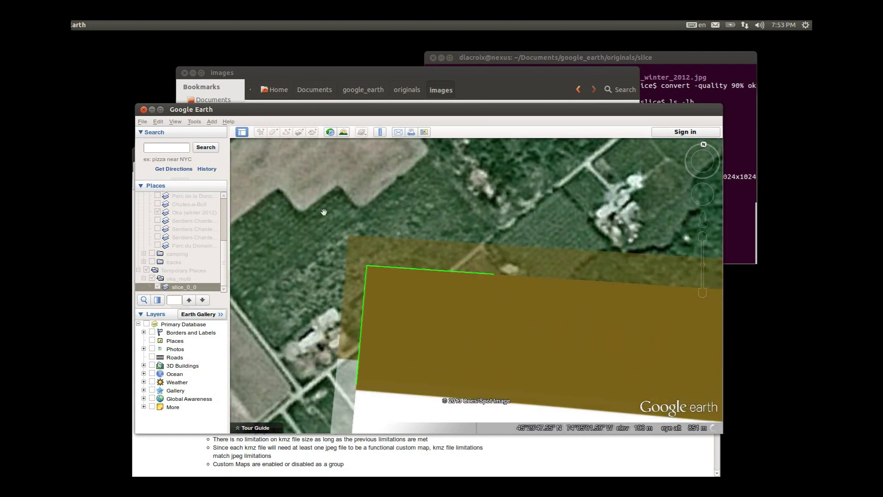
left_click_drag(360, 245, 361, 248)
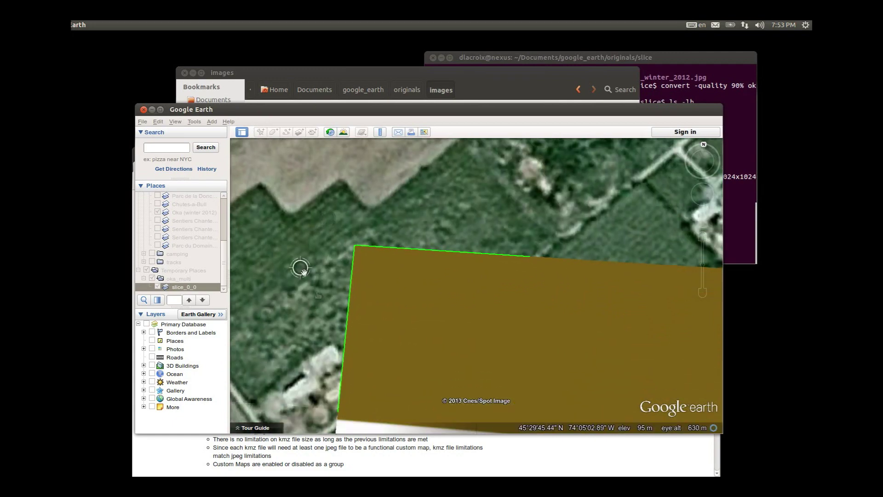
Align slice_0_0's lower-right corner with the map's boundary line
scroll(311, 324, "down", 3)
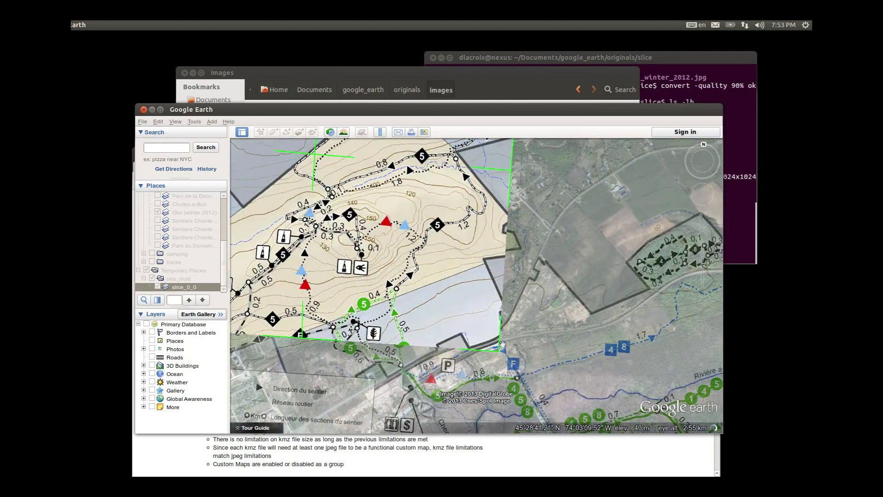
scroll(505, 349, "up", 3)
left_click_drag(470, 347, 466, 348)
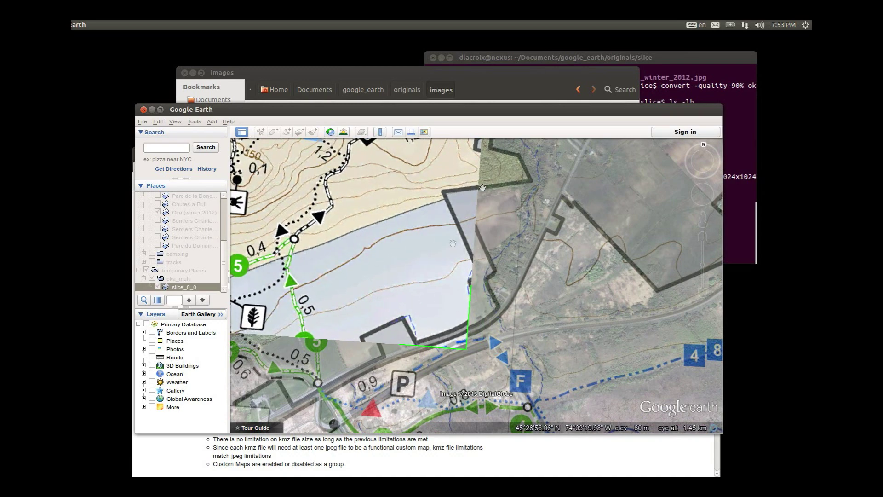
left_click_drag(456, 345, 483, 350)
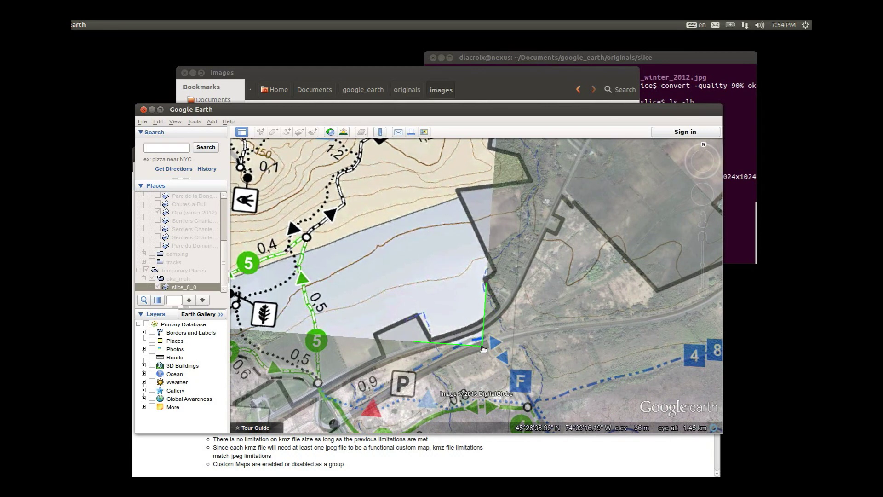
scroll(305, 348, "up", 3)
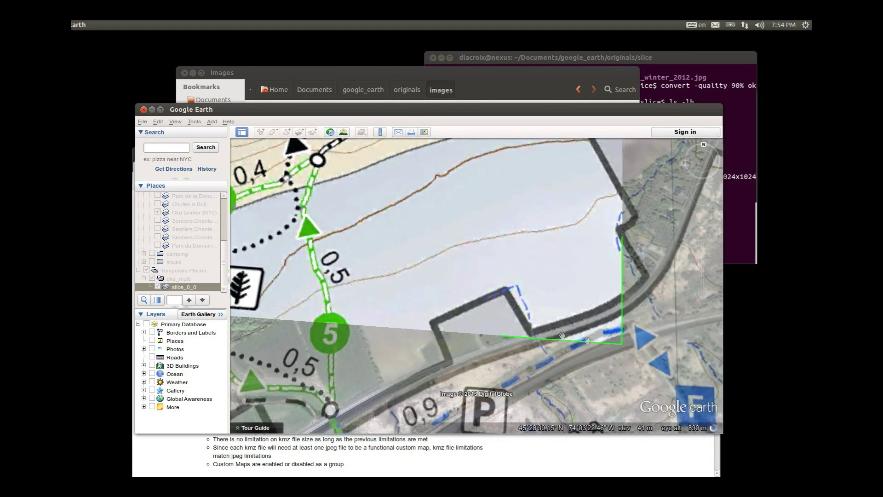
left_click_drag(621, 344, 624, 349)
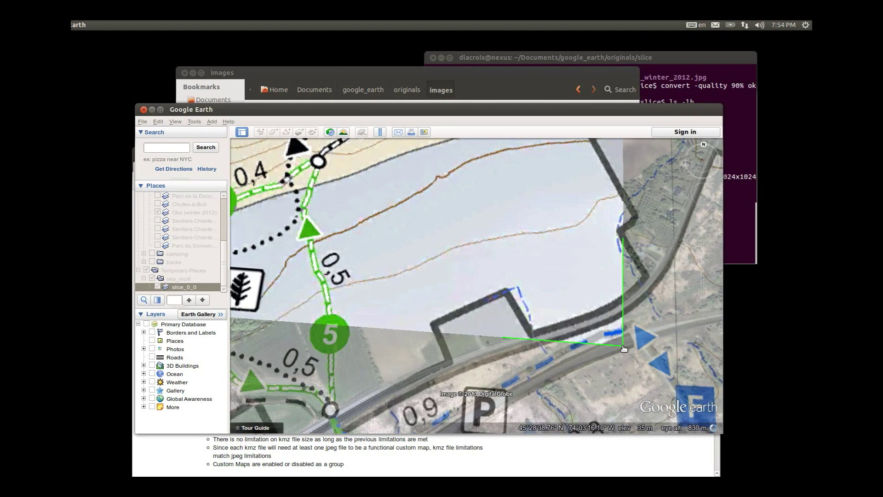
Check another overlay edge, finish editing slice_0_0, and recentre the Oka overlay
left_click_drag(272, 371, 474, 342)
scroll(473, 342, "up", 5)
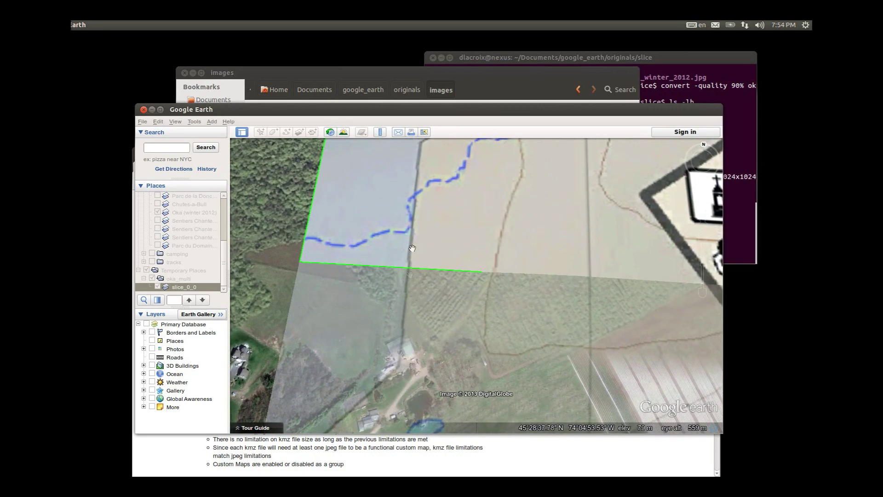
scroll(410, 292, "down", 8)
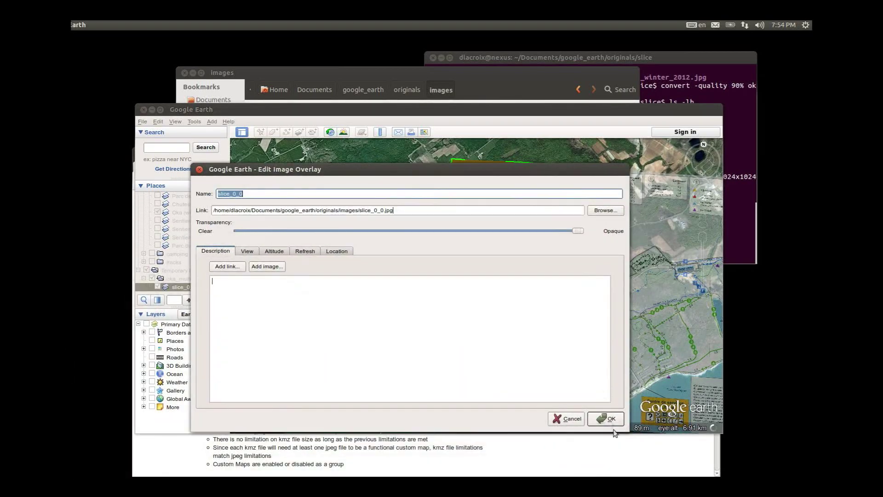
left_click(610, 419)
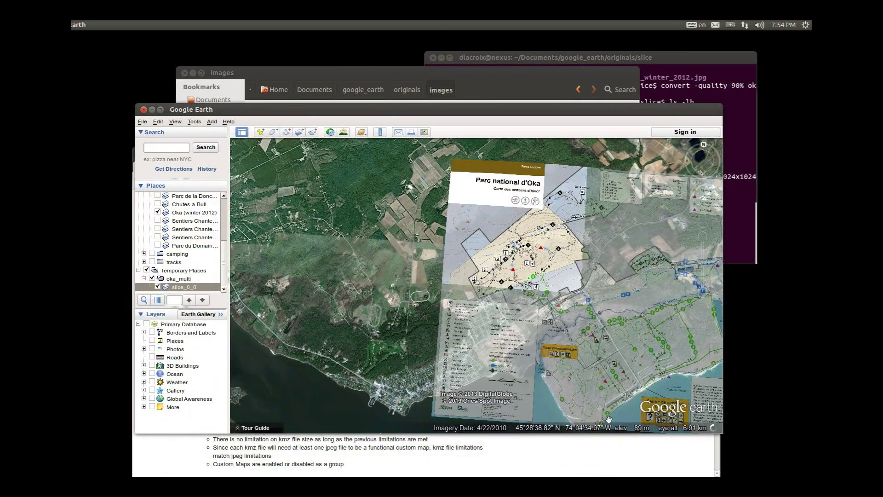
left_click_drag(627, 252, 499, 240)
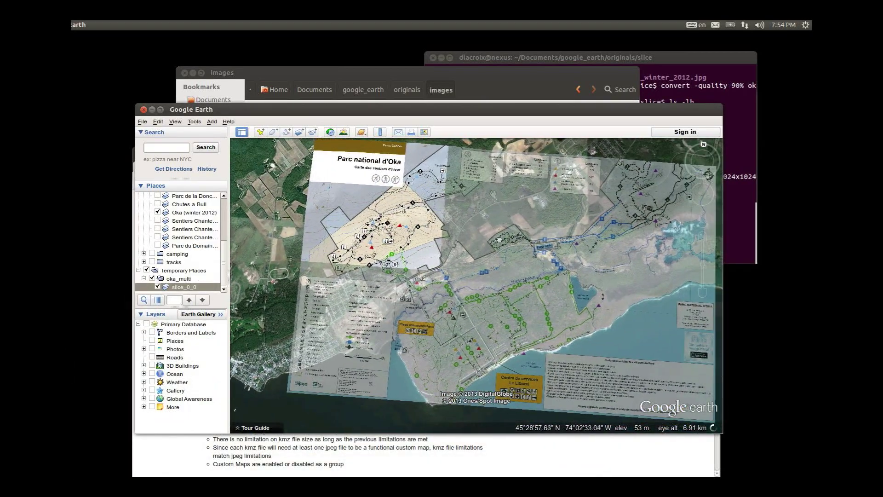
Add a slice_0_1 image overlay to oka_multi from slice_0_1.jpg, rotated -12°
right_click(184, 279)
mouse_move(199, 287)
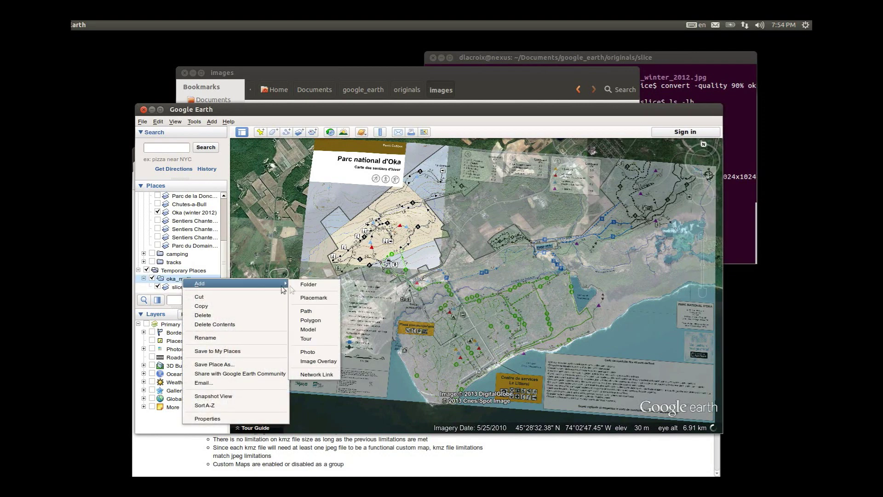
left_click(322, 362)
type("slice_0_1")
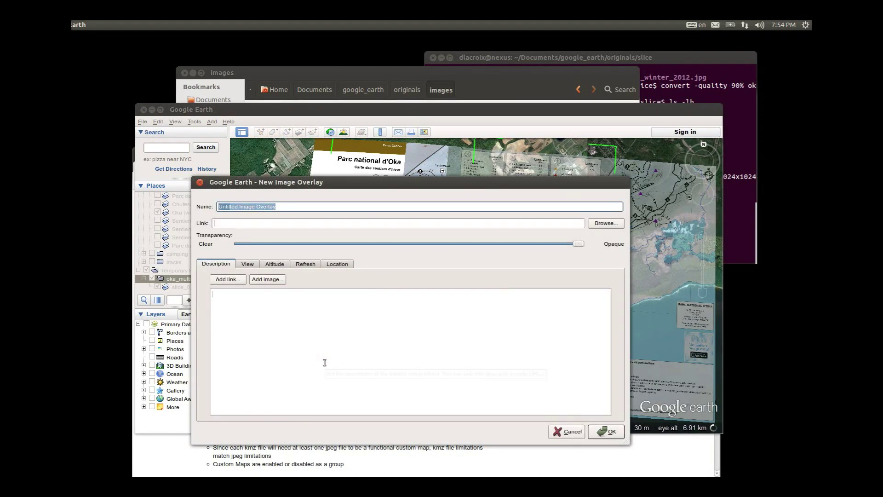
left_click(620, 231)
double_click(361, 200)
left_click_drag(570, 255, 173, 362)
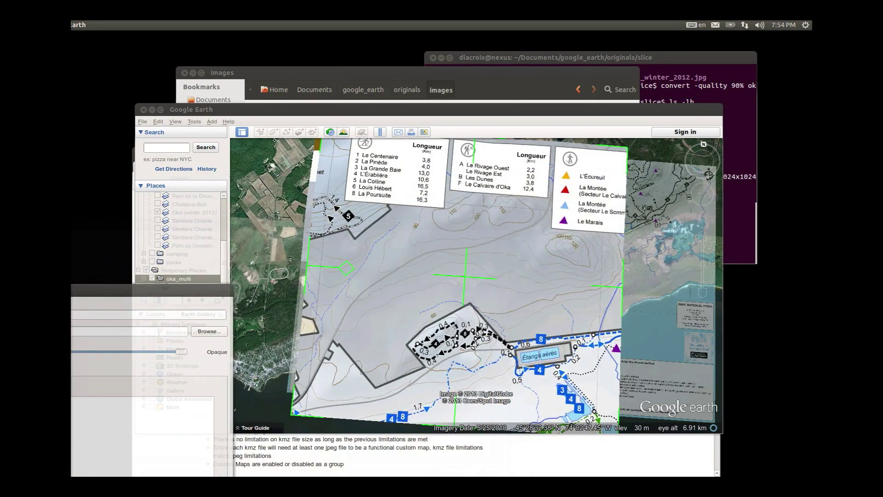
key("Return")
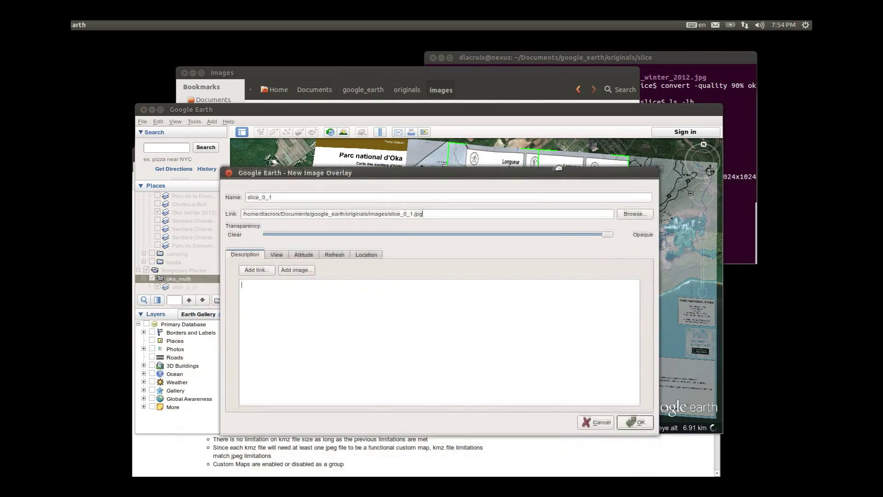
left_click(365, 247)
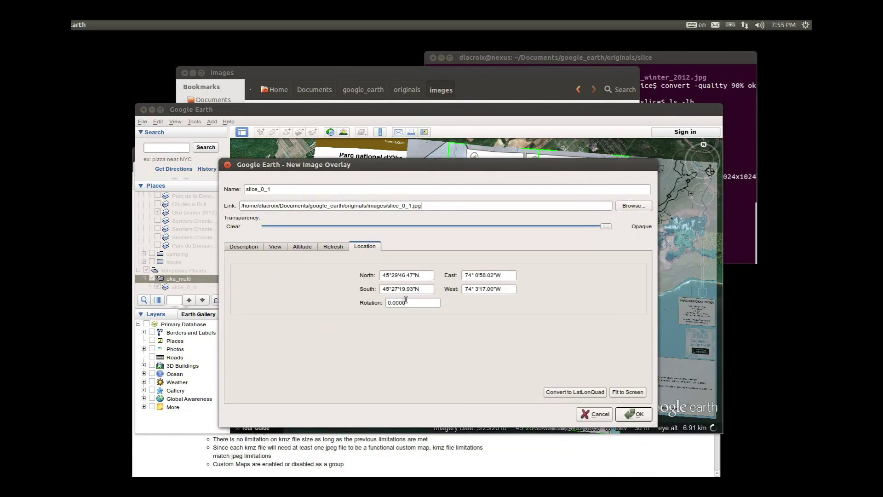
left_click_drag(413, 165, 382, 216)
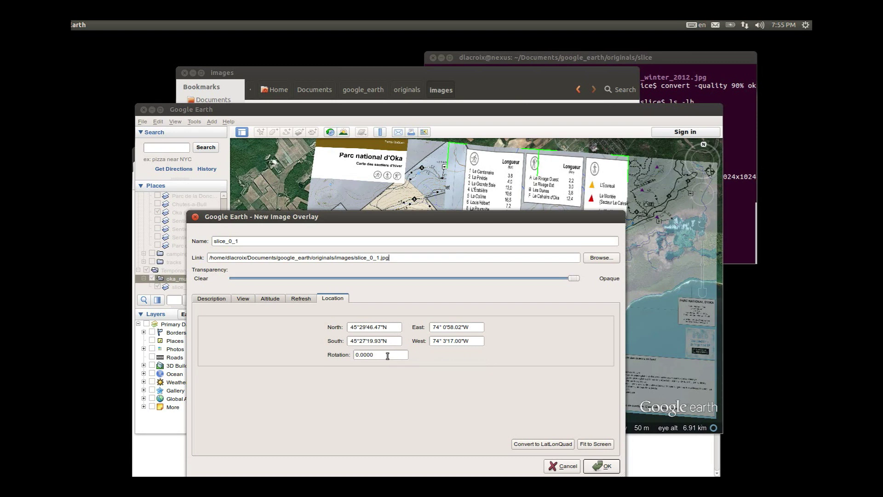
key("Tab")
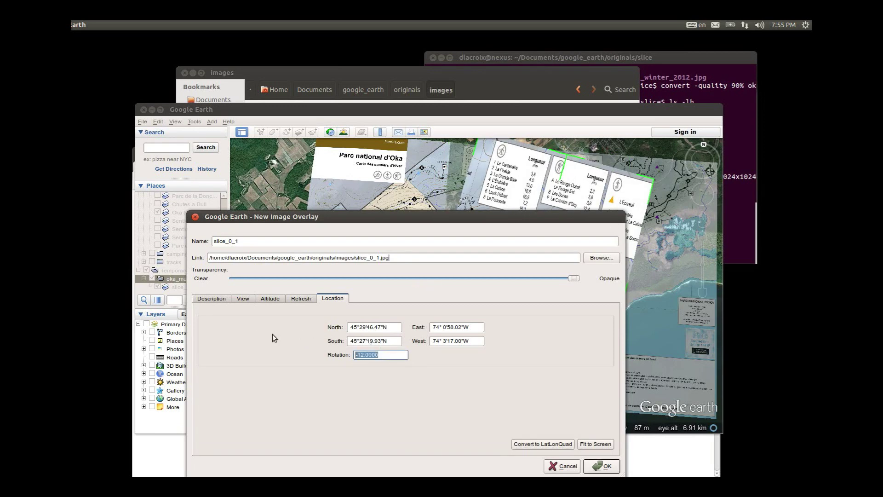
left_click(603, 467)
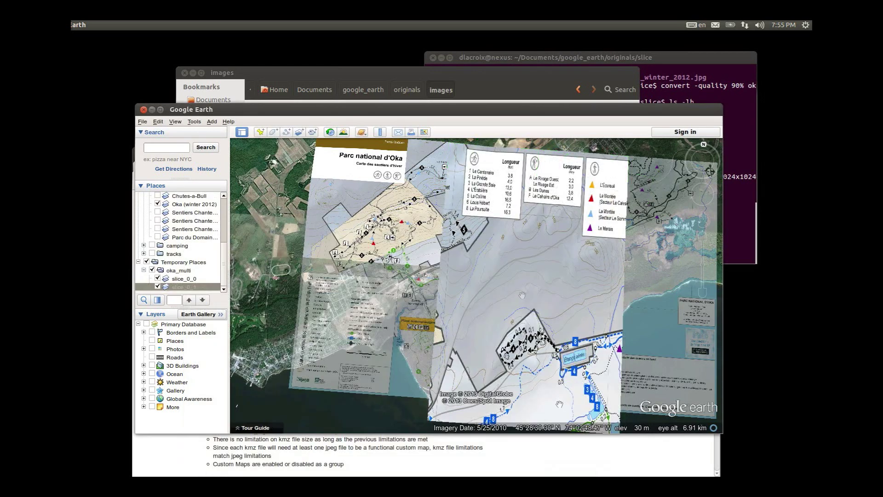
Open slice_0_1's properties and zoom in to check its edges against the map beneath
right_click(177, 286)
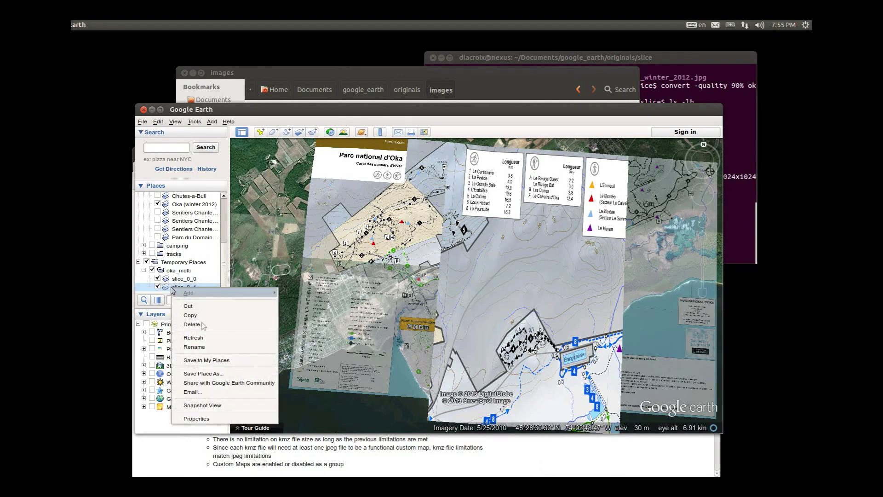
left_click(193, 420)
key("Escape")
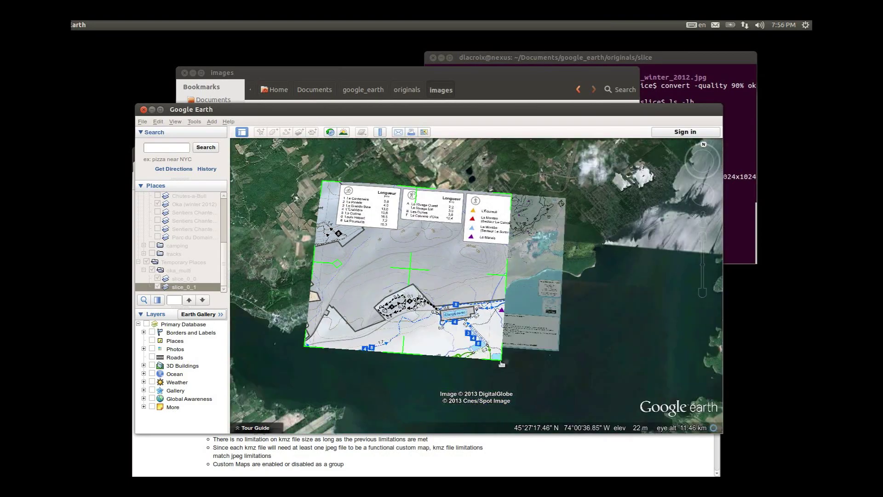
scroll(442, 226, "up", 5)
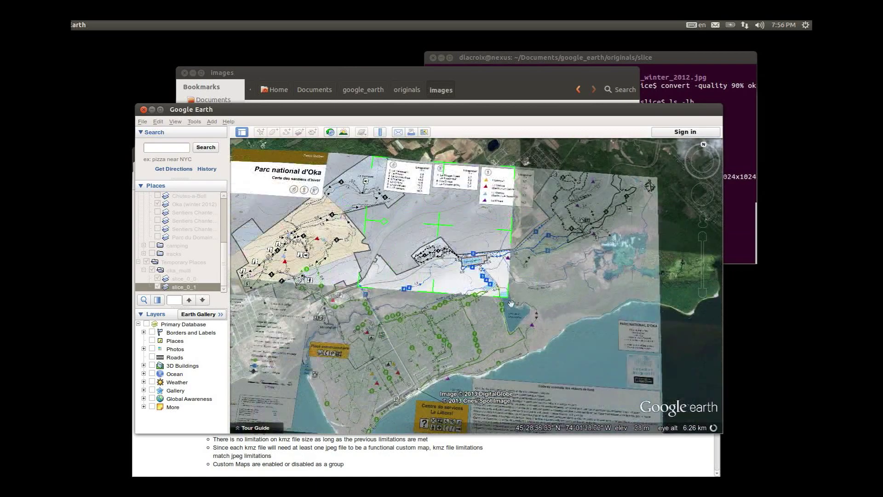
scroll(511, 303, "up", 5)
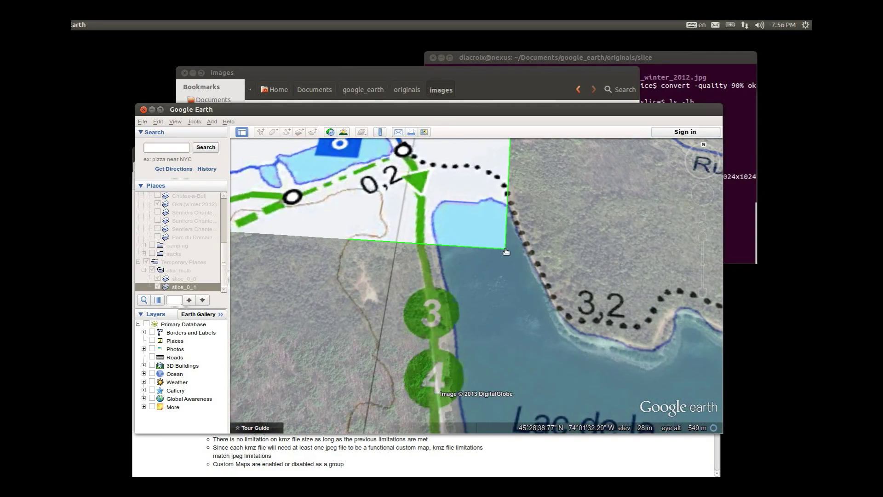
scroll(427, 240, "down", 2)
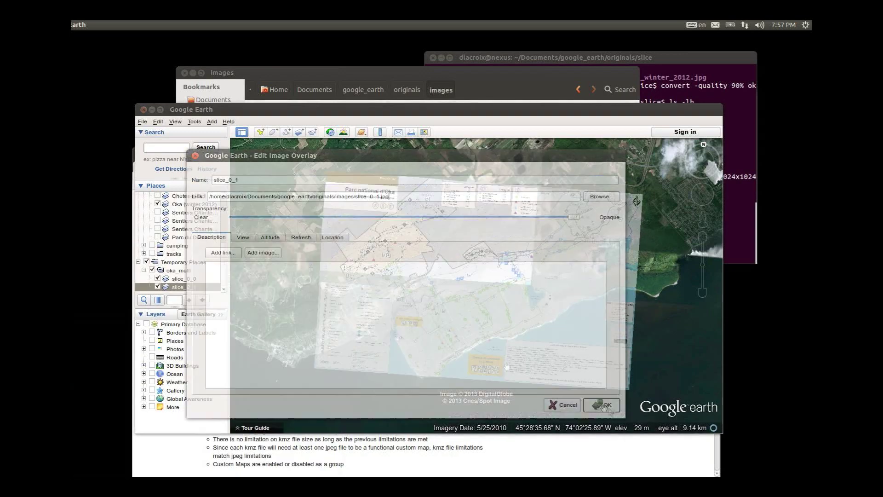
Start another new image overlay in the oka_multi folder
right_click(184, 272)
mouse_move(214, 281)
left_click(313, 340)
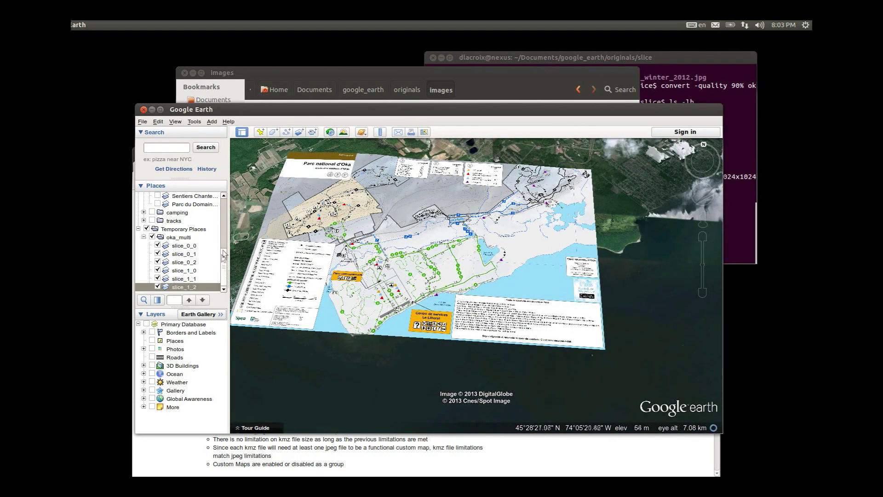
scroll(225, 219, "up", 5)
scroll(226, 219, "down", 1)
left_click(193, 271)
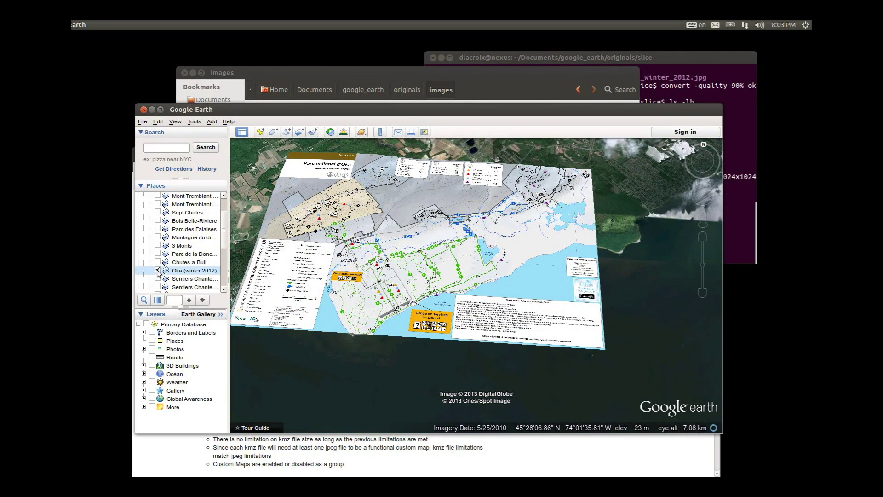
left_click_drag(222, 235, 226, 273)
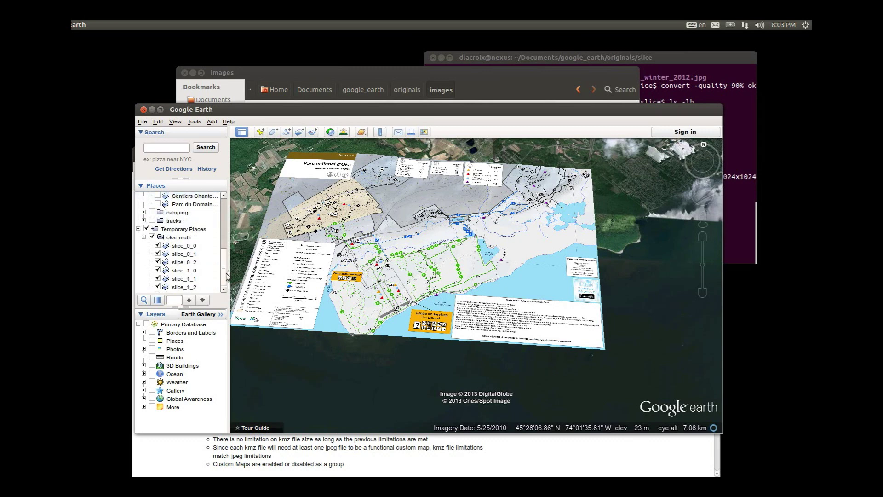
left_click(158, 287)
left_click(157, 261)
left_click(158, 270)
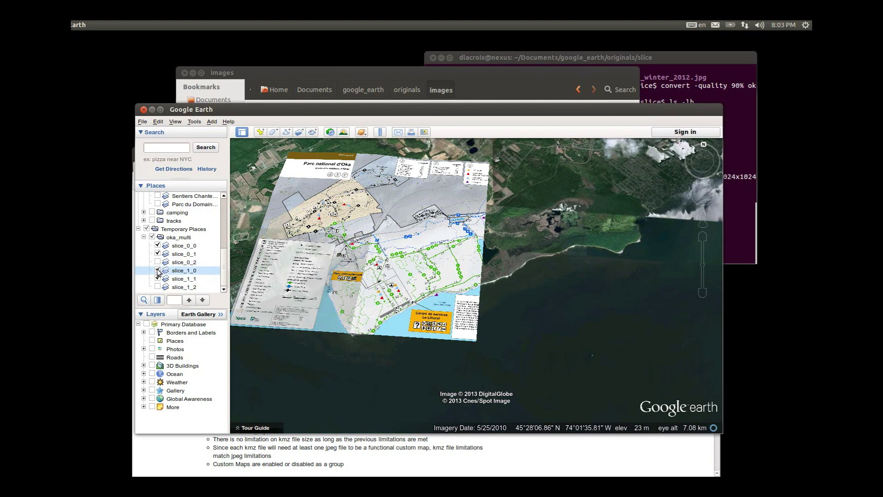
left_click(158, 263)
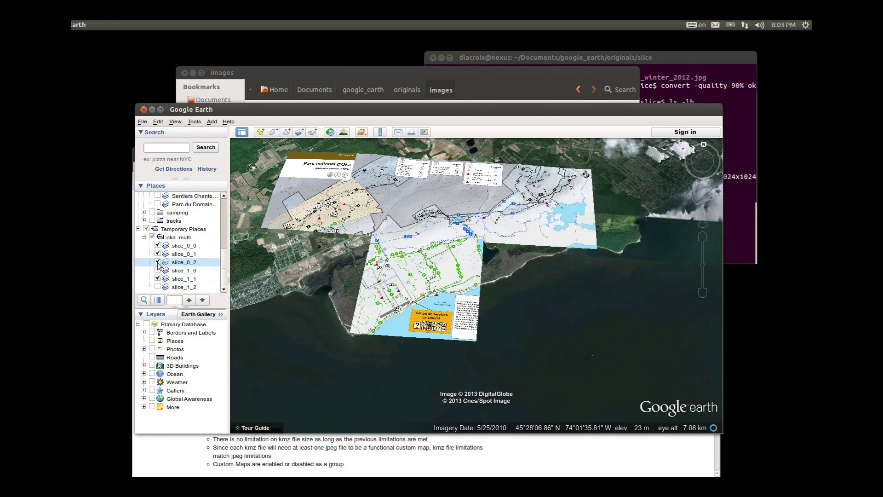
left_click(158, 287)
left_click(157, 271)
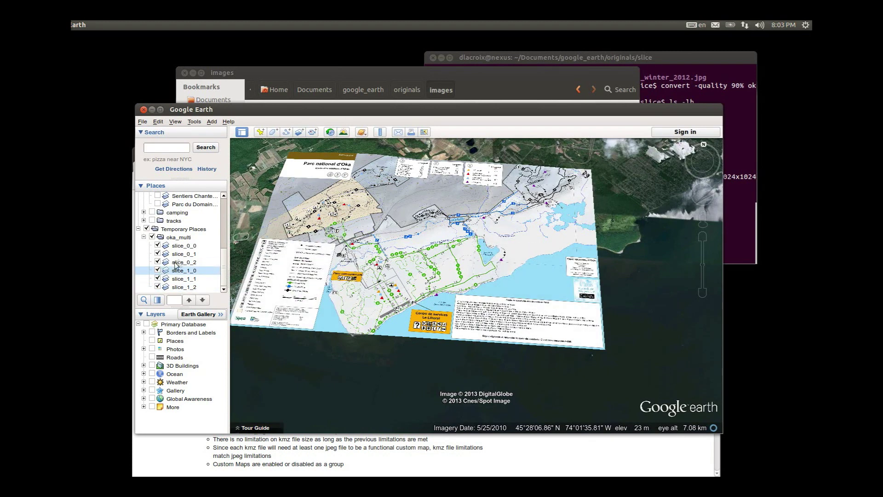
left_click(177, 238)
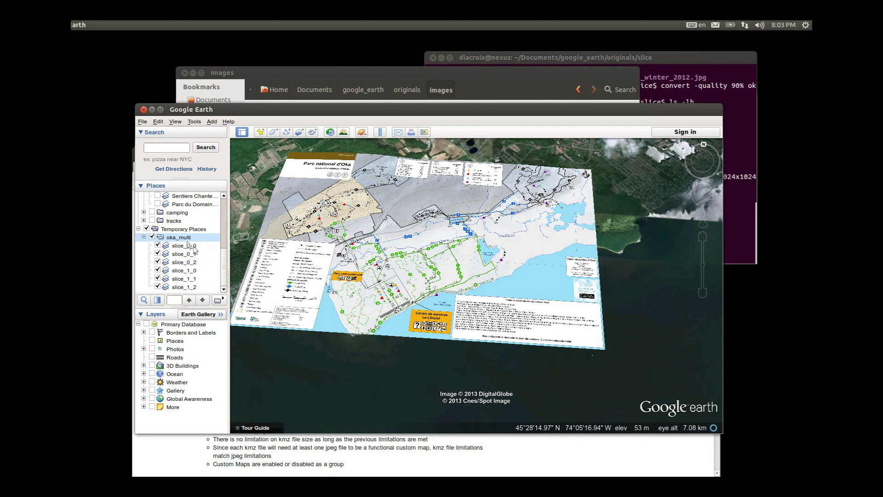
Save the oka_multi folder as oka_multi_test.kmz in the kmz folder
right_click(181, 239)
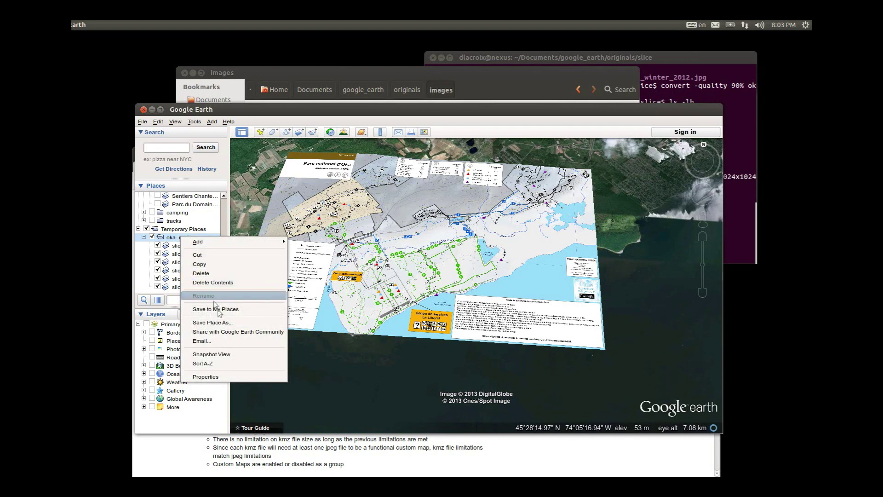
left_click(223, 325)
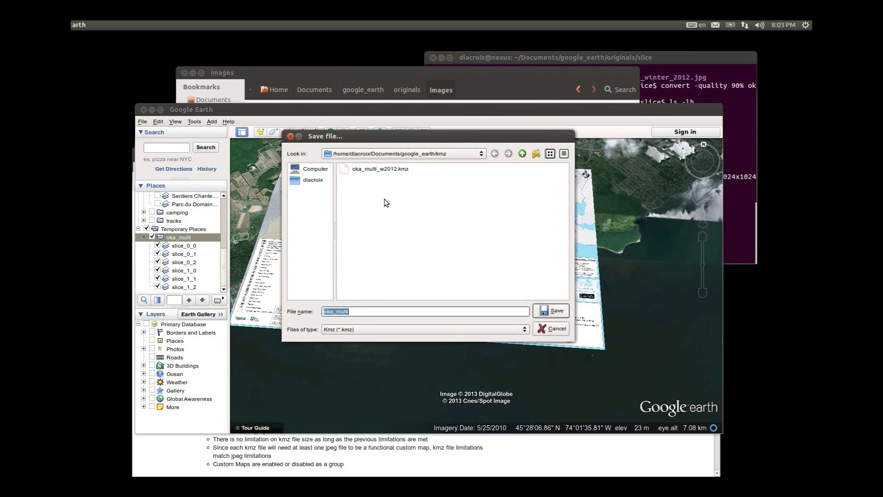
key("End")
type("_test")
left_click(558, 312)
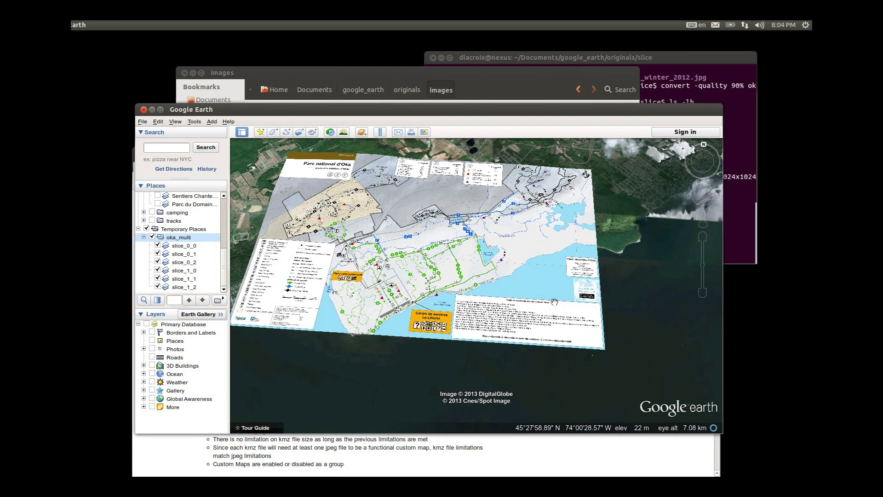
Open the google_earth kmz folder and select oka_multi_test.kmz
left_click(428, 71)
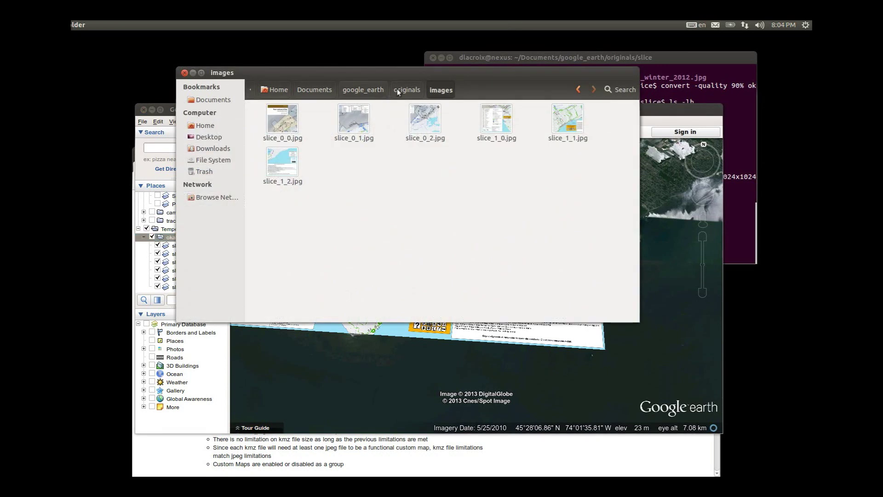
left_click(363, 90)
double_click(289, 118)
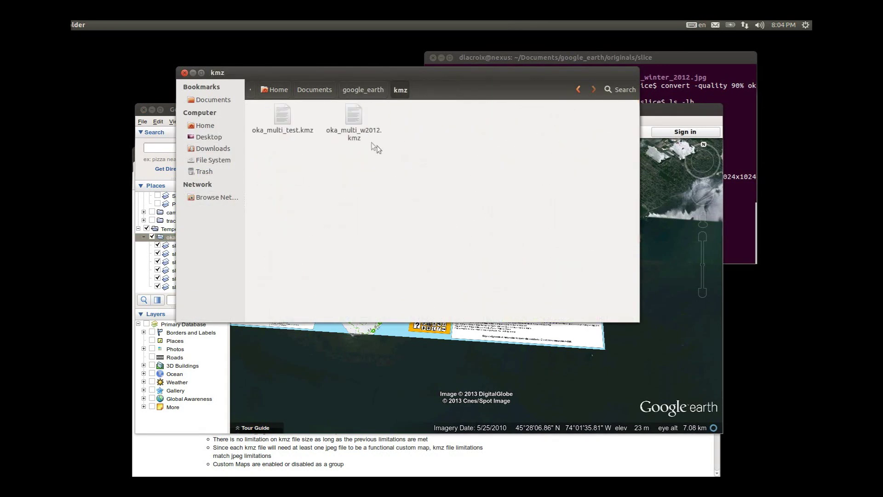
left_click(282, 119)
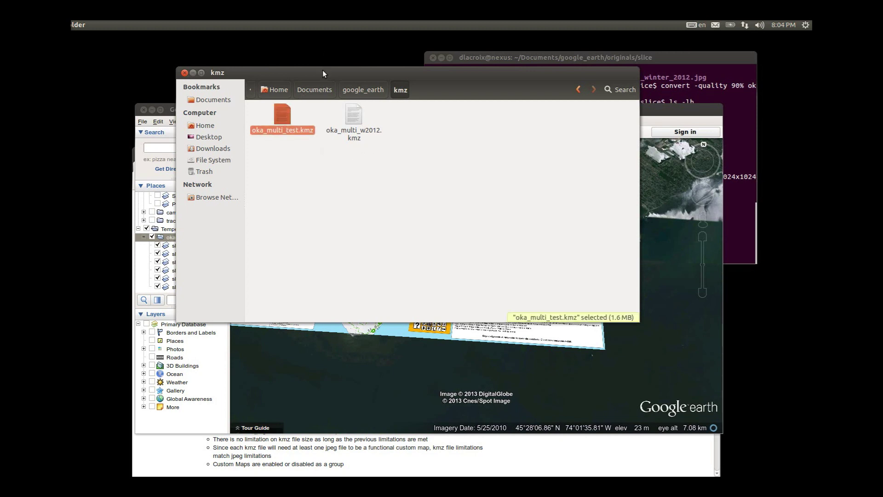
left_click_drag(322, 70, 264, 54)
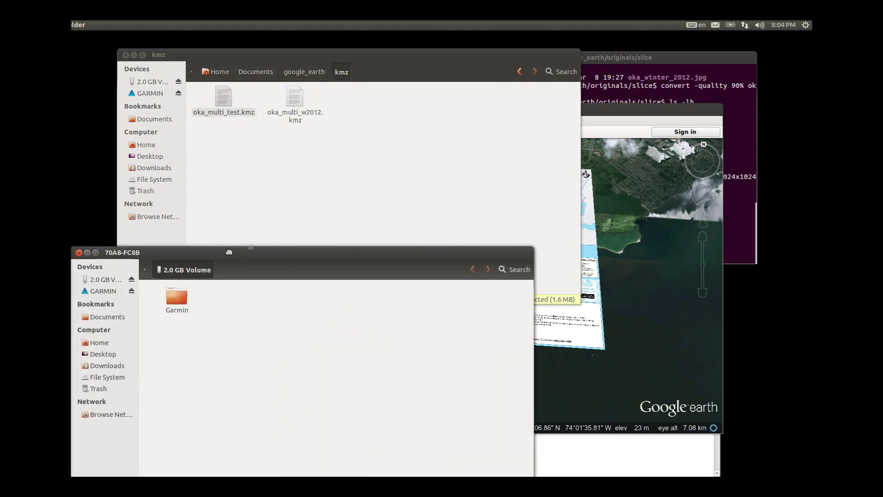
Replace oka_multi_w2012.kmz with oka_multi_test.kmz in the GPS's Garmin/CustomMaps folder
left_click_drag(183, 251, 394, 161)
double_click(394, 206)
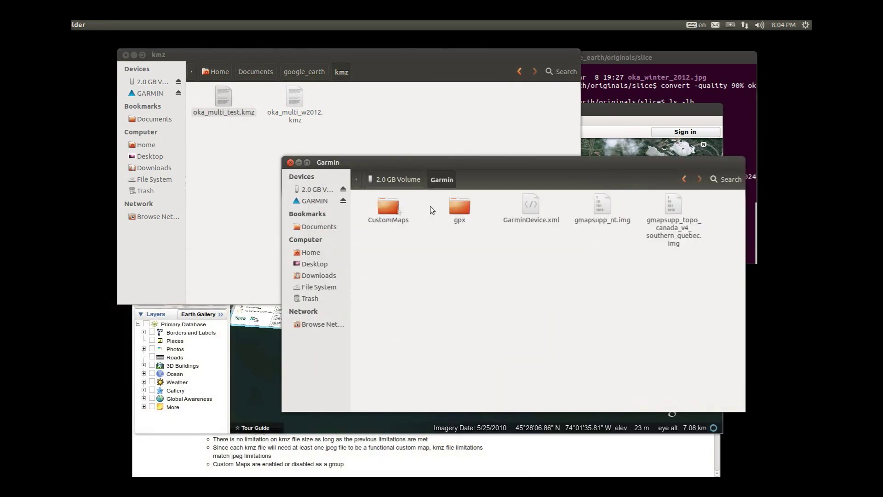
double_click(390, 206)
left_click_drag(448, 212, 356, 238)
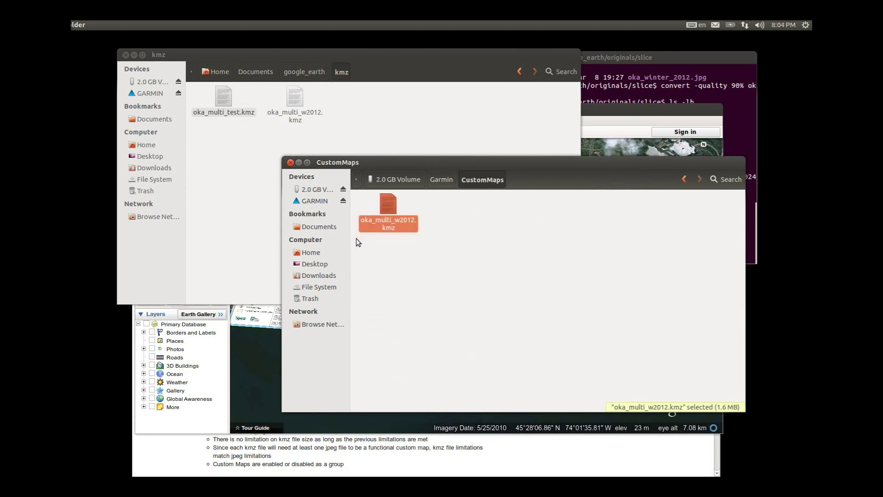
key("shift+Delete")
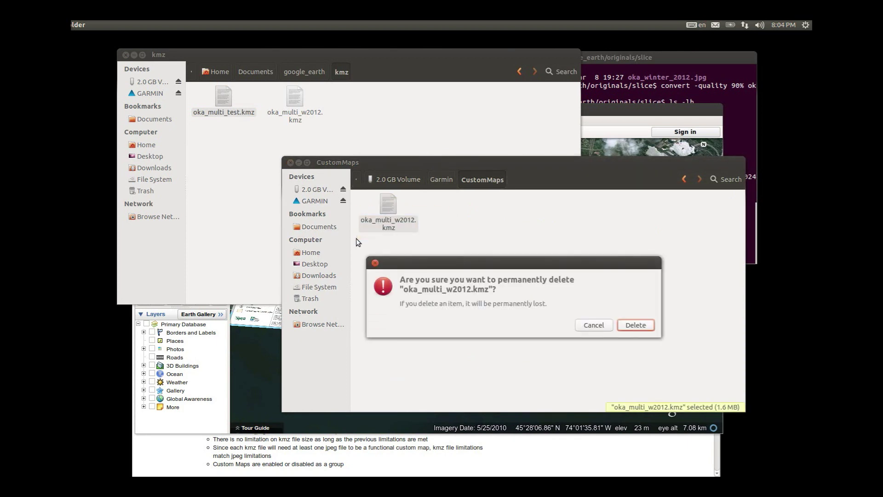
key("Return")
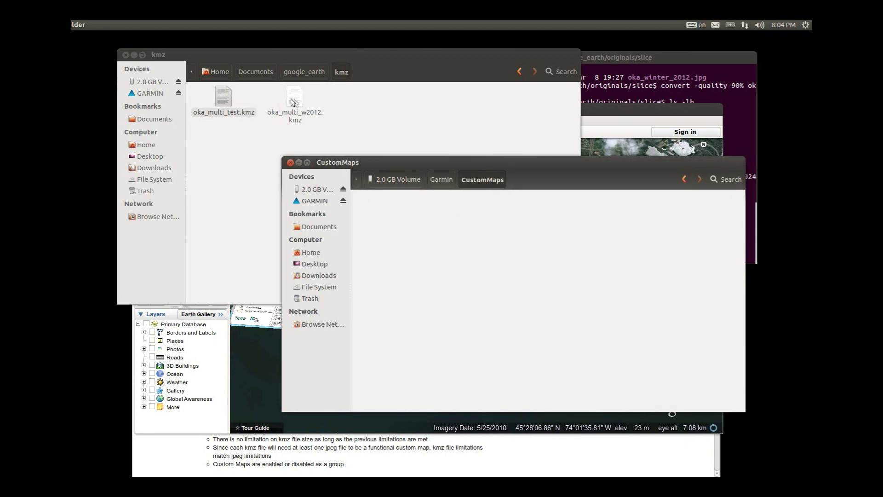
left_click_drag(224, 97, 648, 239)
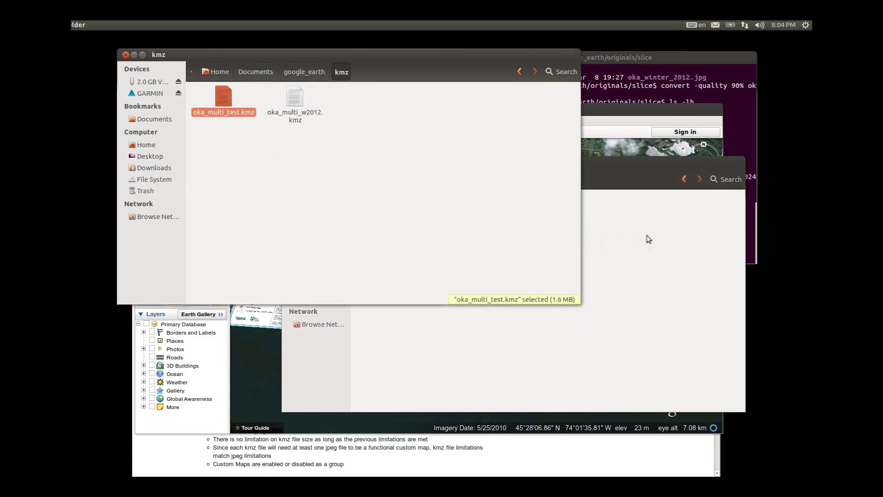
left_click(643, 288)
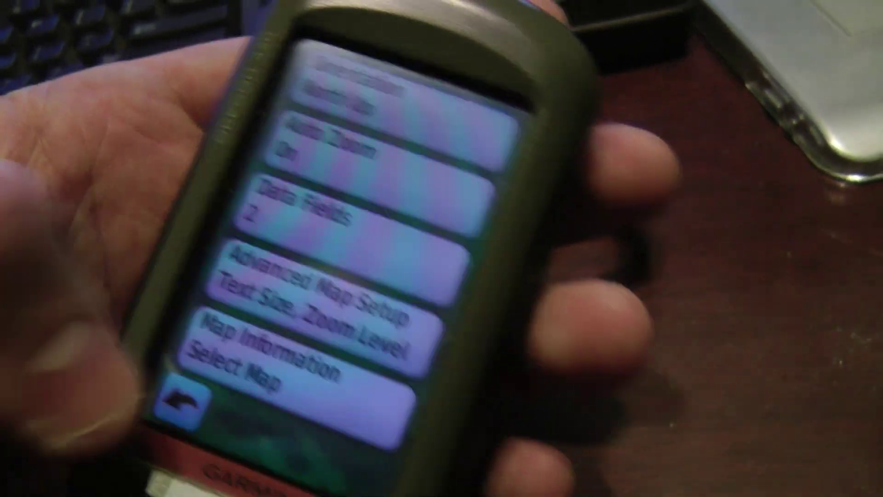
Exit Map setup and Setup on the Garmin, then page through the main menu apps
left_click(303, 424)
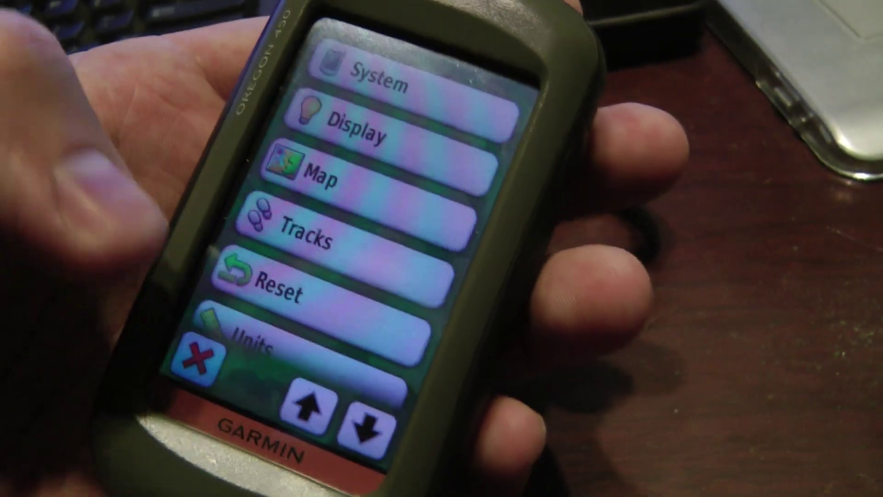
left_click(209, 382)
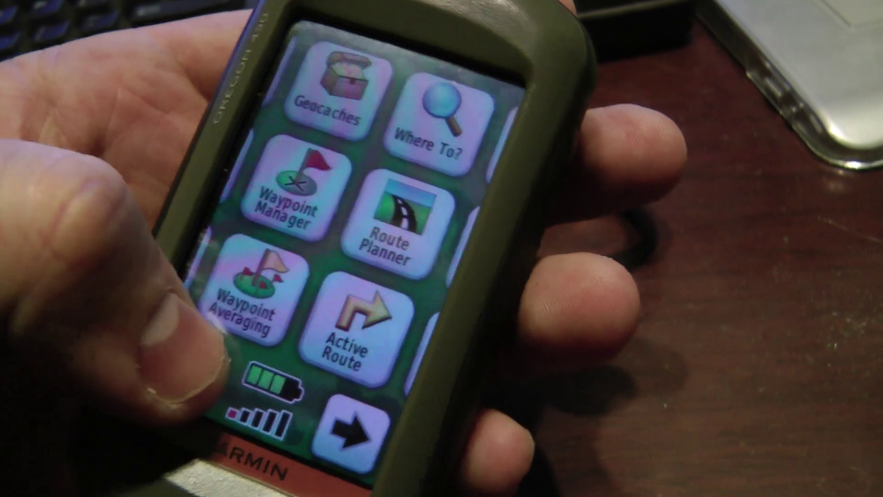
left_click(194, 364)
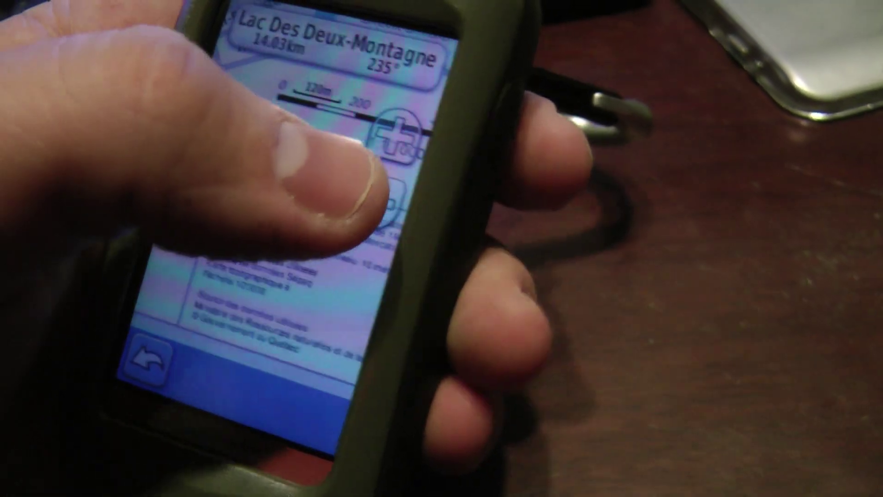
Zoom the Garmin map out to show the Oka area
left_click(386, 189)
left_click(407, 216)
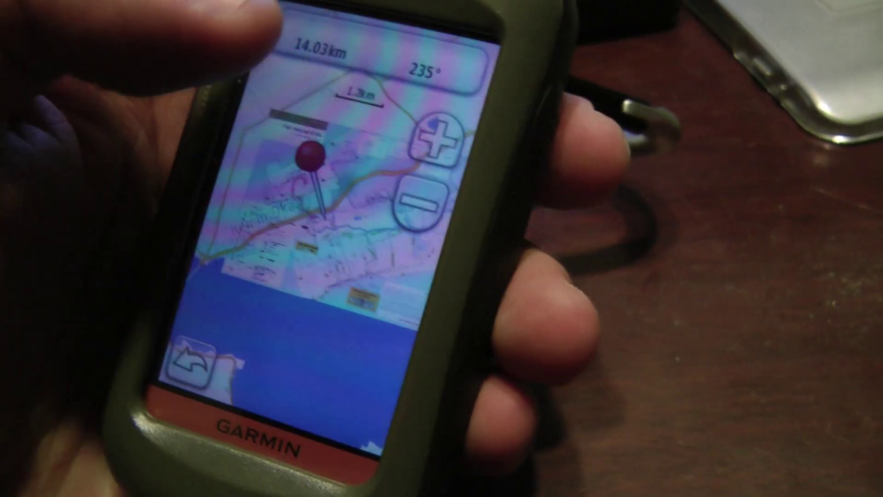
Zoom in on the trail pin at Parc D'Oka to a 50m scale, shifting it higher
left_click(443, 152)
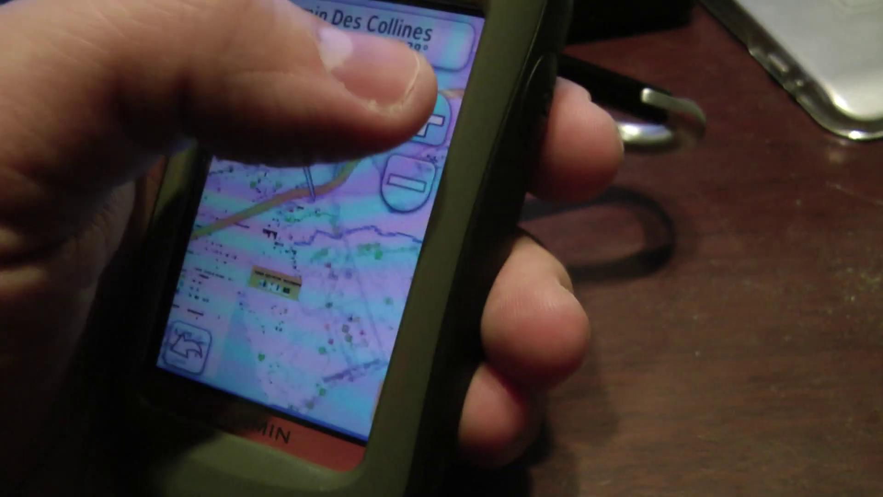
left_click(423, 125)
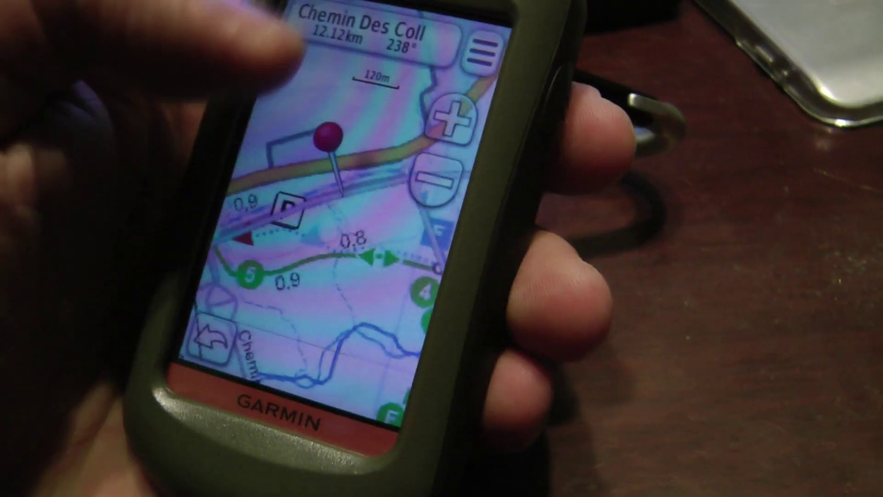
left_click(448, 117)
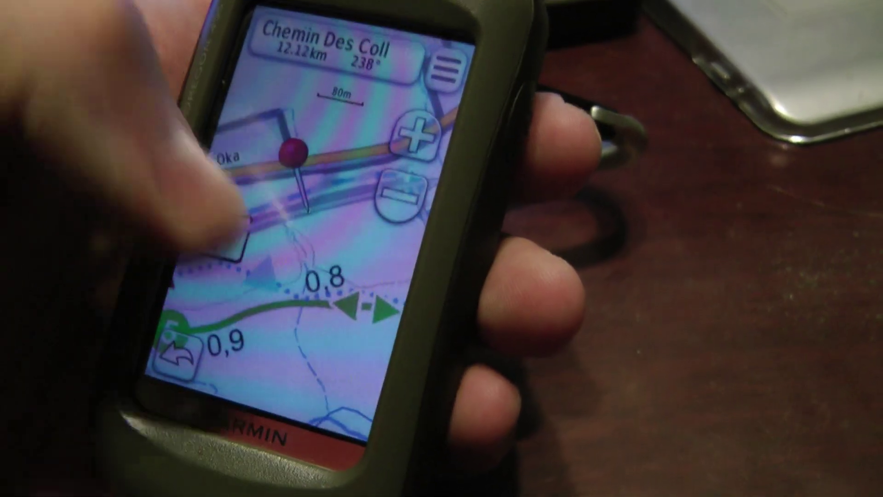
left_click_drag(308, 285, 292, 151)
left_click(404, 120)
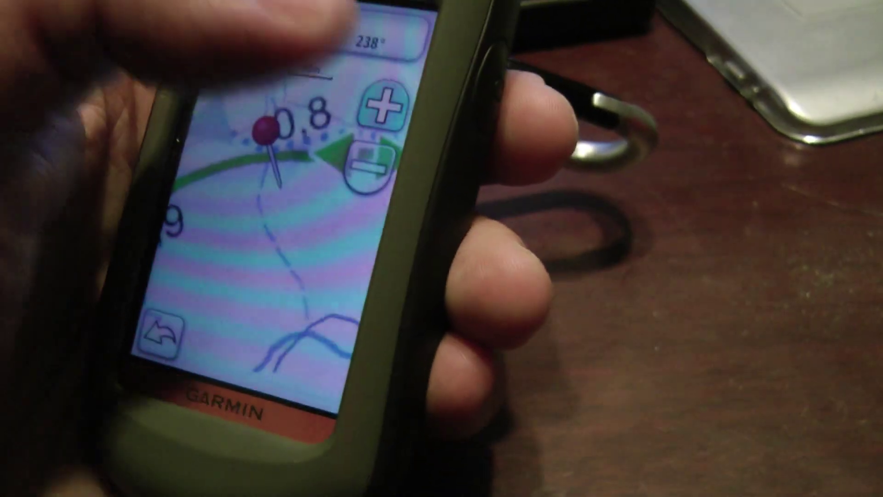